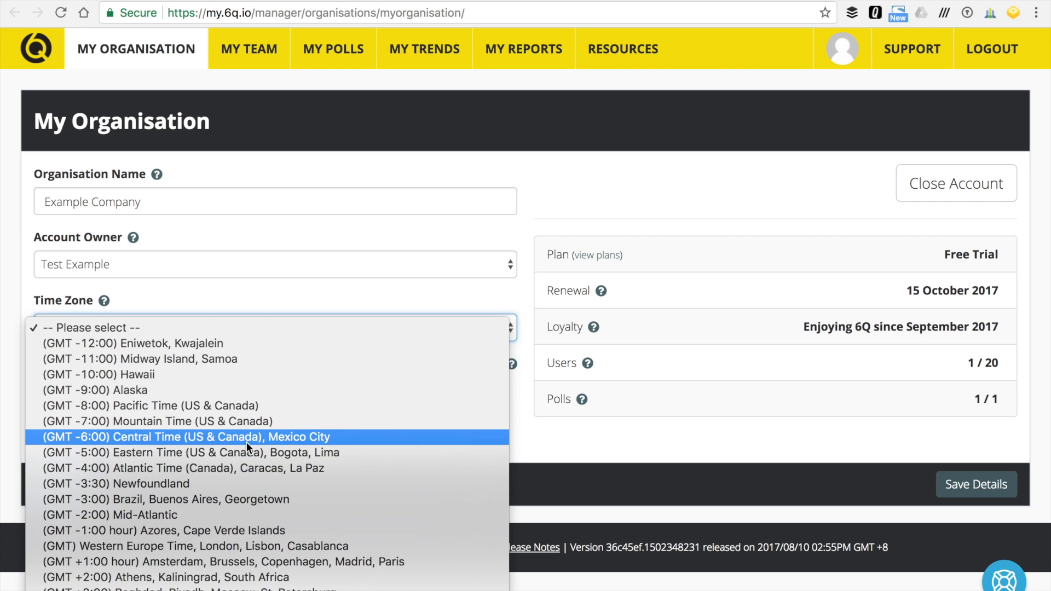
Set the organisation's time zone to (GMT -6:00) Central Time (US & Canada), Mexico City, keep branded emails at No, and save the details
{"action": "left_click", "coordinate": [245, 442]}
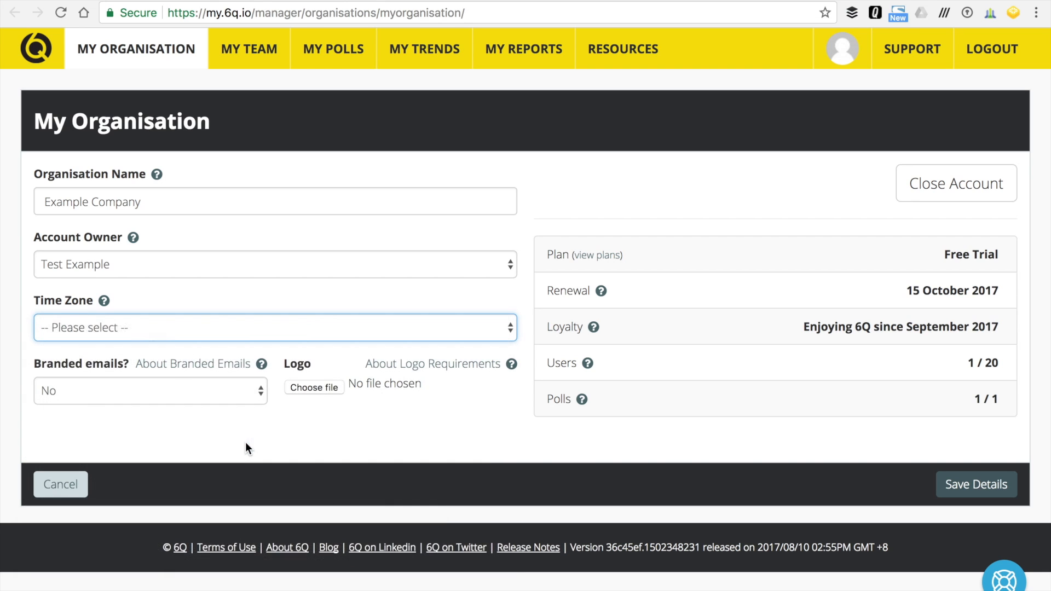
{"action": "left_click", "coordinate": [202, 394]}
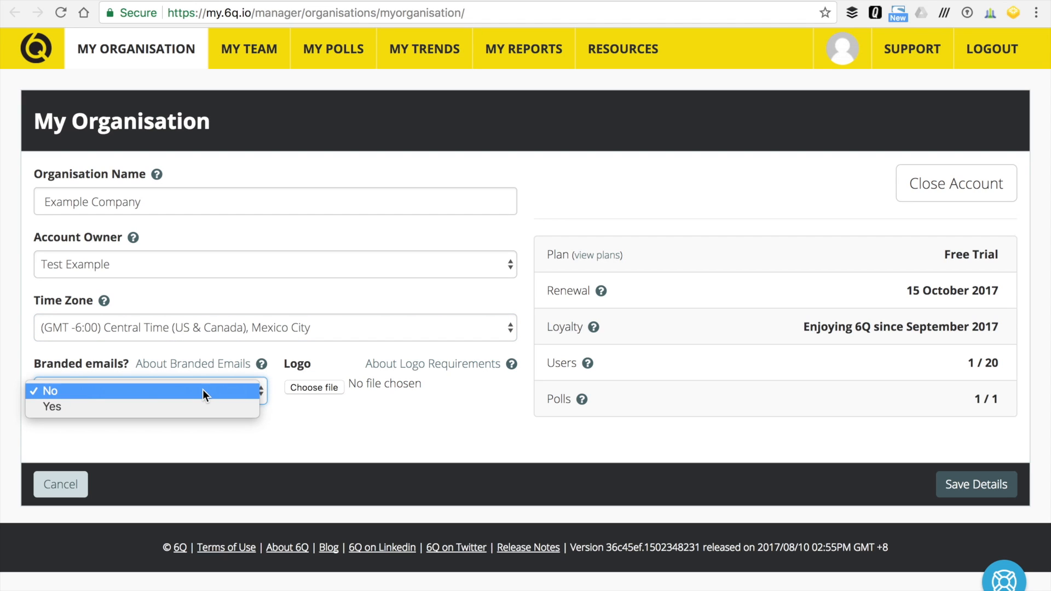
{"action": "left_click", "coordinate": [203, 392]}
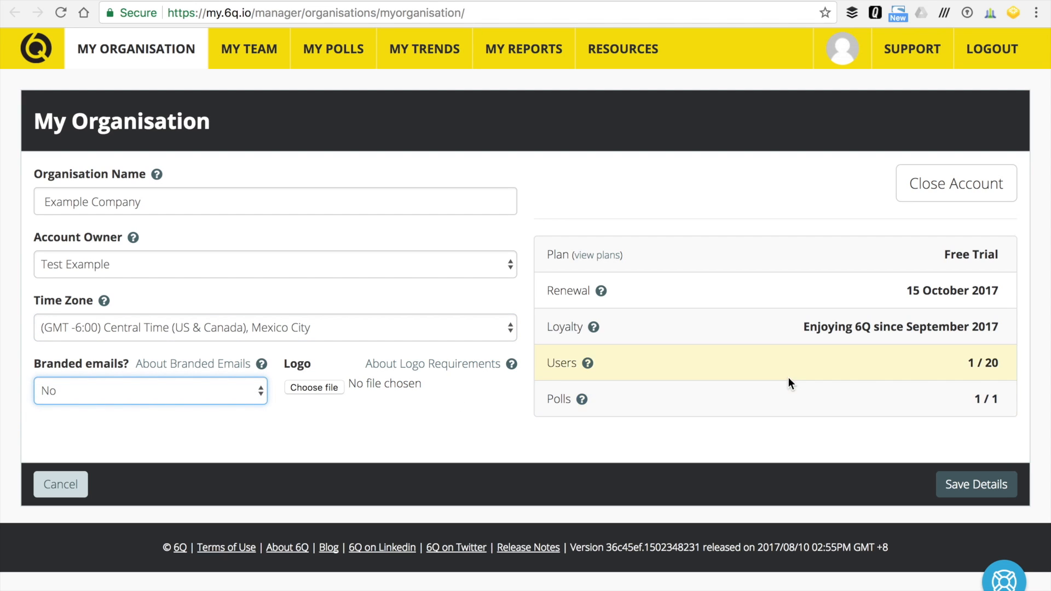
{"action": "left_click", "coordinate": [973, 488]}
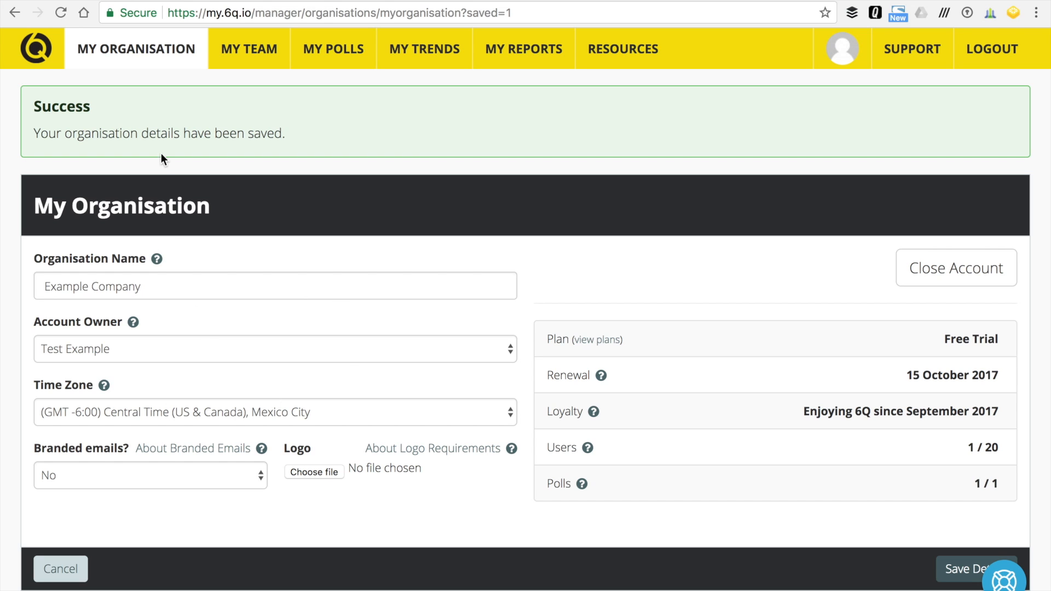
Close the organisation settings and open the poll setup from step two, Check your questions, of the free-trial guide
{"action": "key", "text": "super+w"}
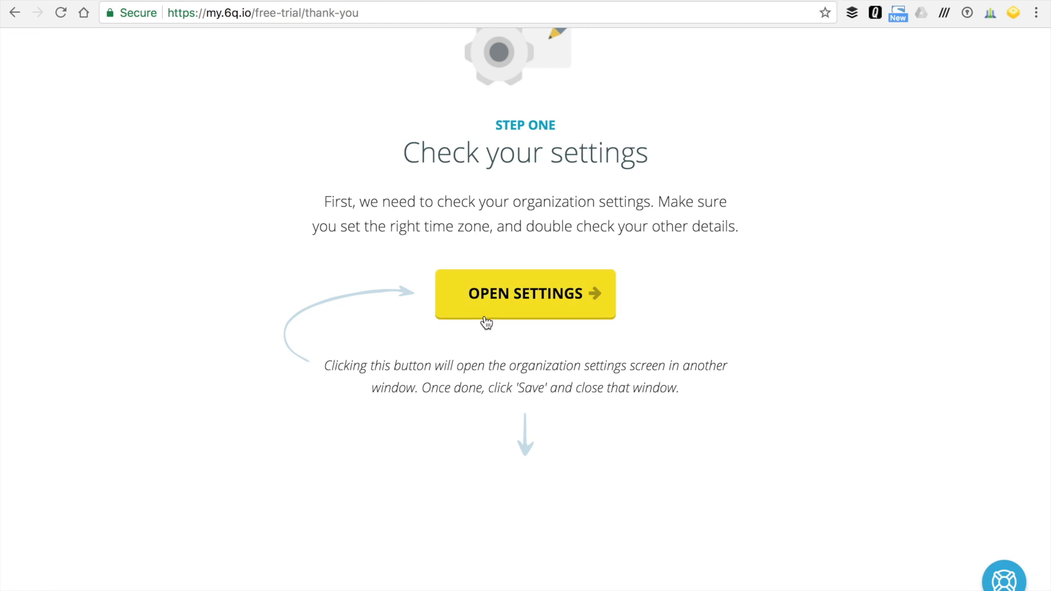
{"action": "scroll", "coordinate": [487, 323], "scroll_direction": "down", "scroll_amount": 5}
{"action": "scroll", "coordinate": [486, 323], "scroll_direction": "down", "scroll_amount": 5}
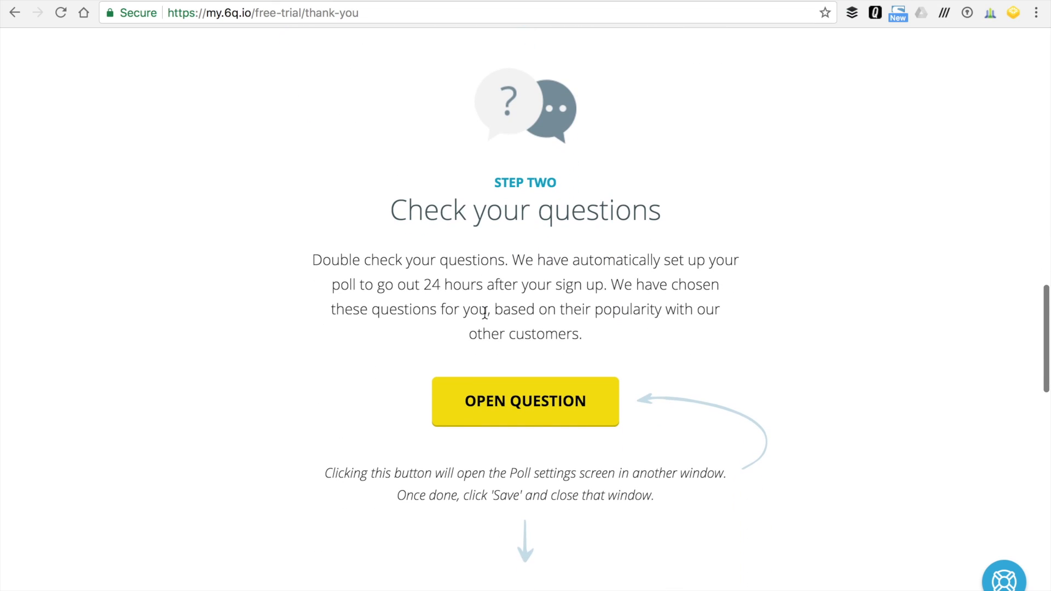
{"action": "left_click", "coordinate": [558, 402]}
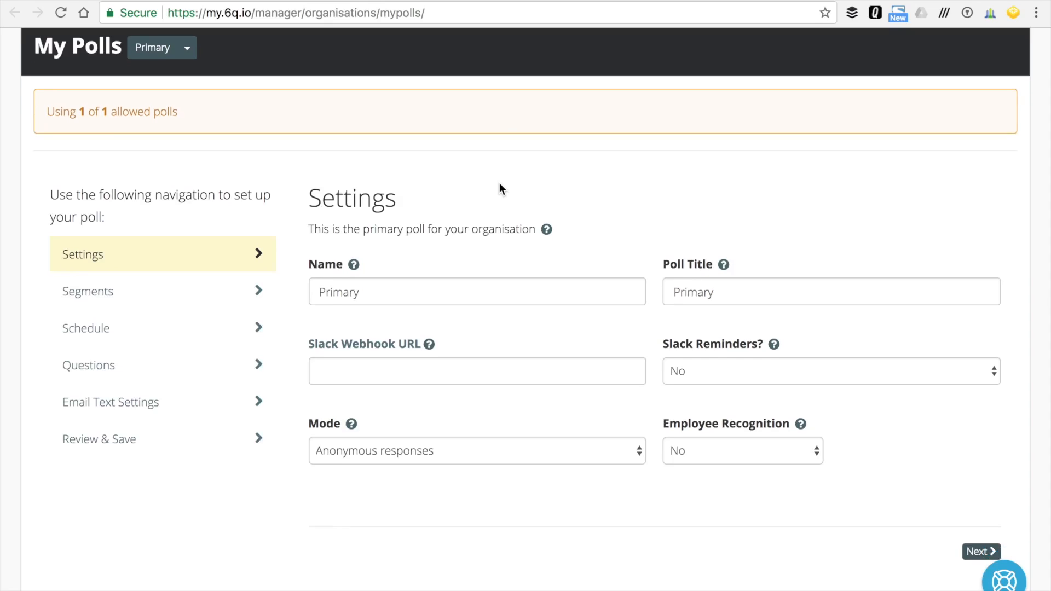
Keep the primary poll's mode at Anonymous responses and set both Employee Recognition and Allow comments to Yes
{"action": "scroll", "coordinate": [499, 183], "scroll_direction": "down", "scroll_amount": 1}
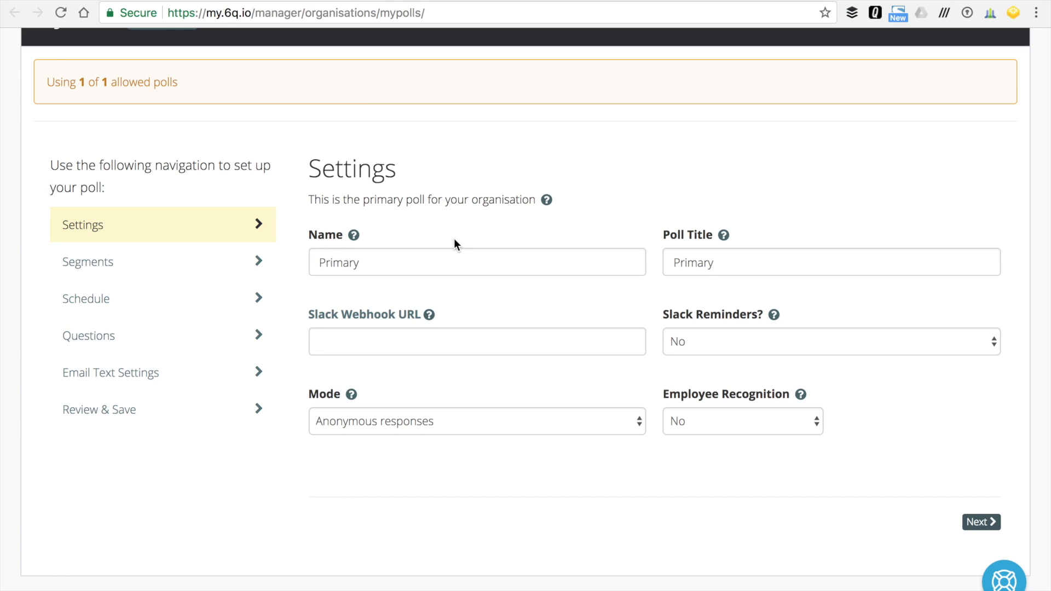
{"action": "scroll", "coordinate": [454, 244], "scroll_direction": "down", "scroll_amount": 1}
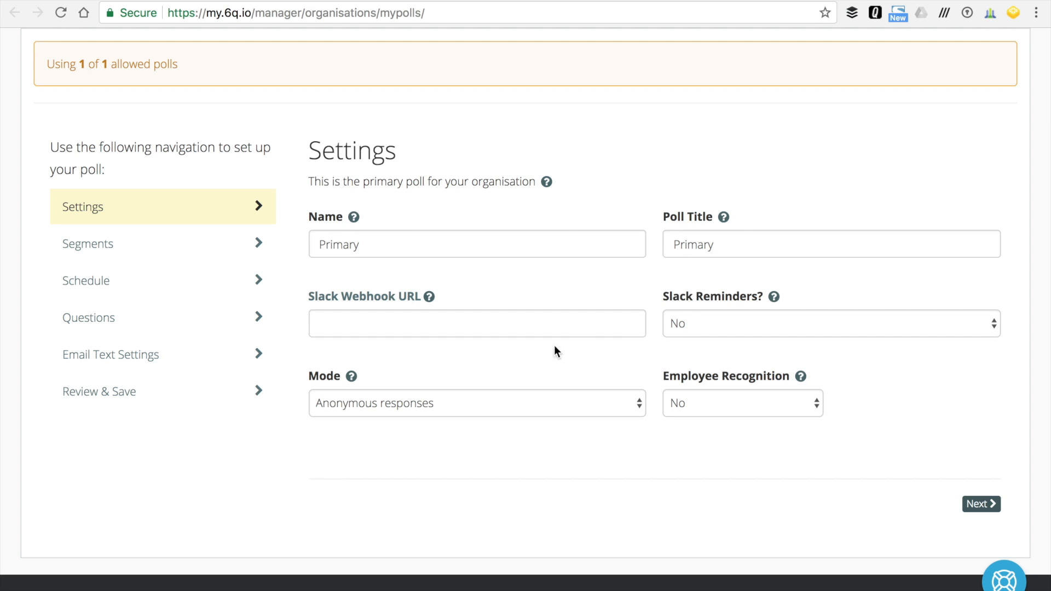
{"action": "left_click", "coordinate": [494, 408]}
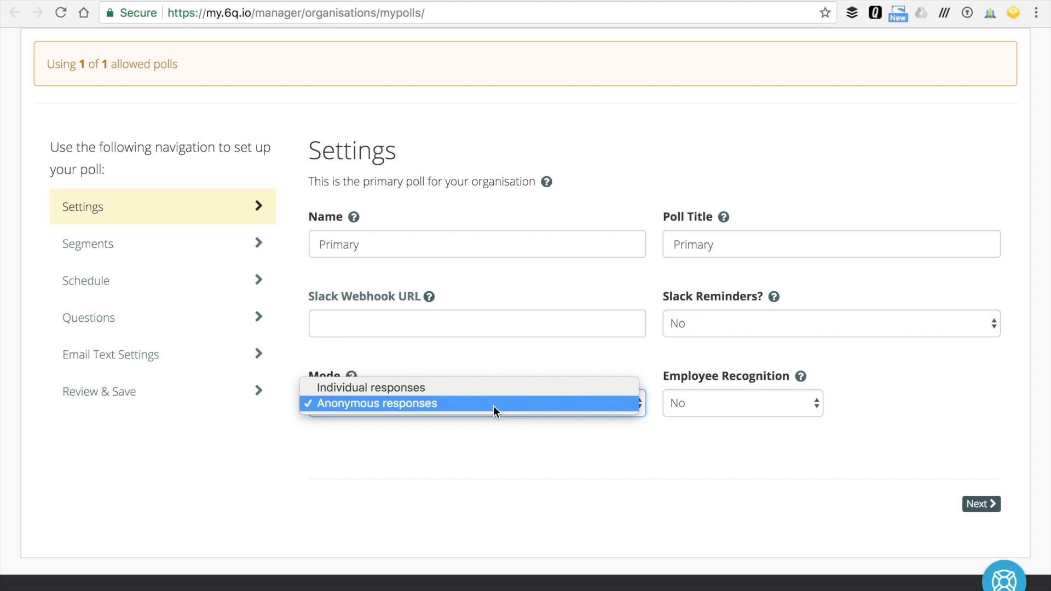
{"action": "left_click", "coordinate": [494, 406]}
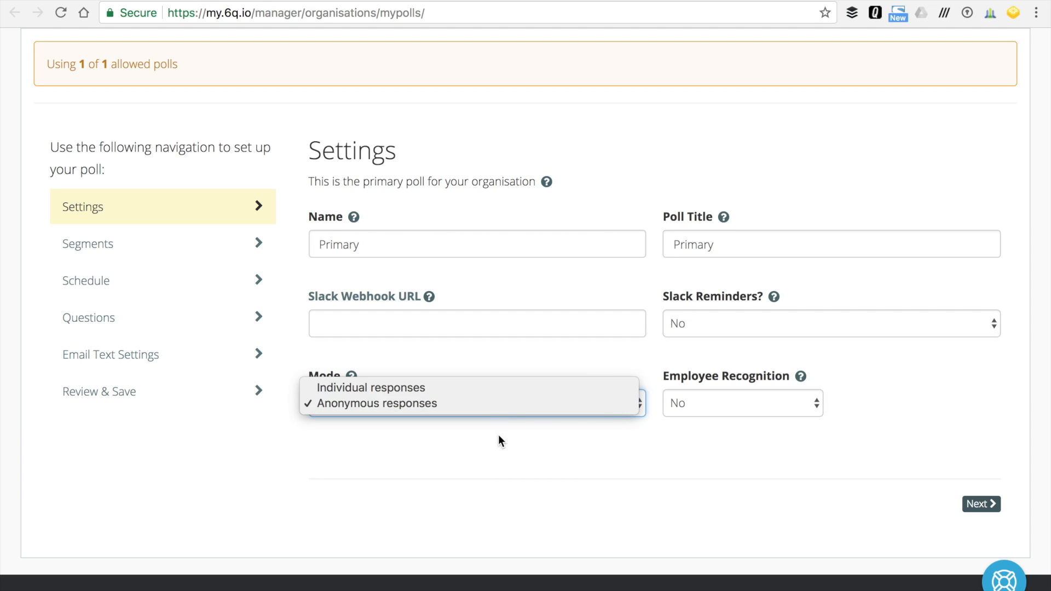
{"action": "left_click", "coordinate": [737, 390]}
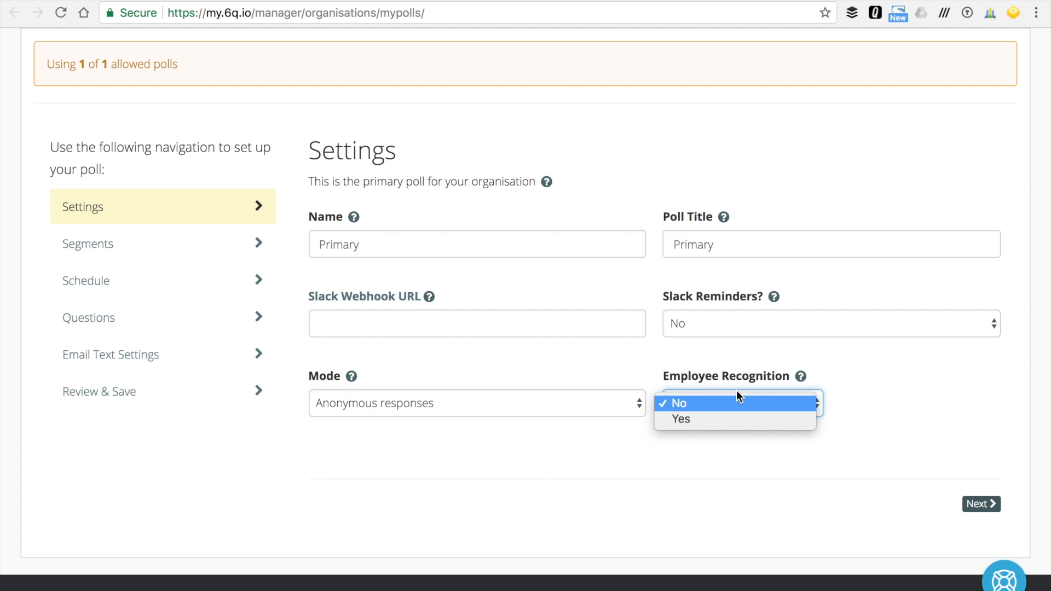
{"action": "left_click", "coordinate": [733, 419]}
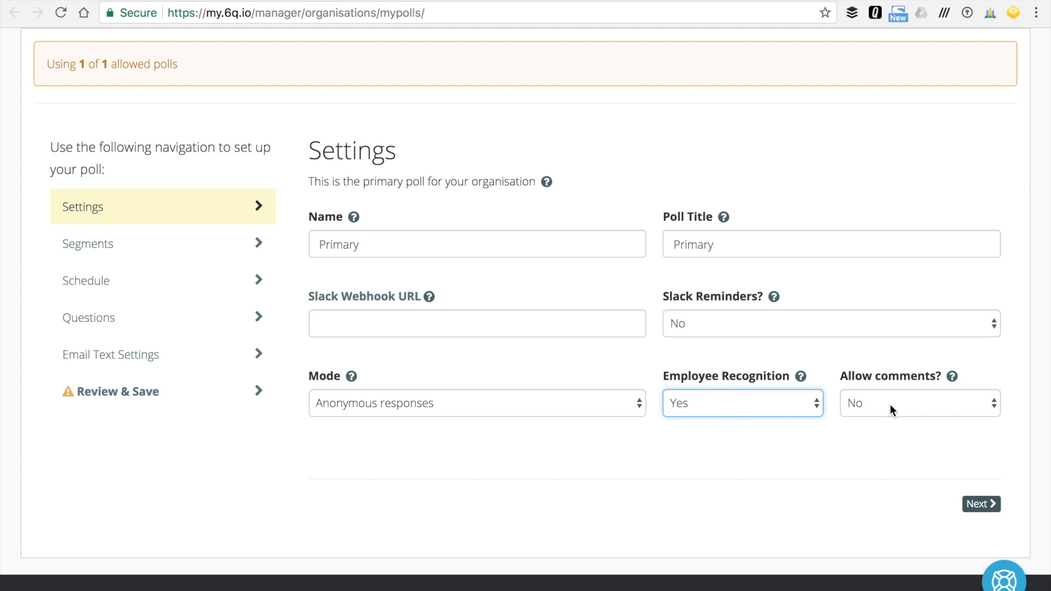
{"action": "left_click", "coordinate": [891, 409]}
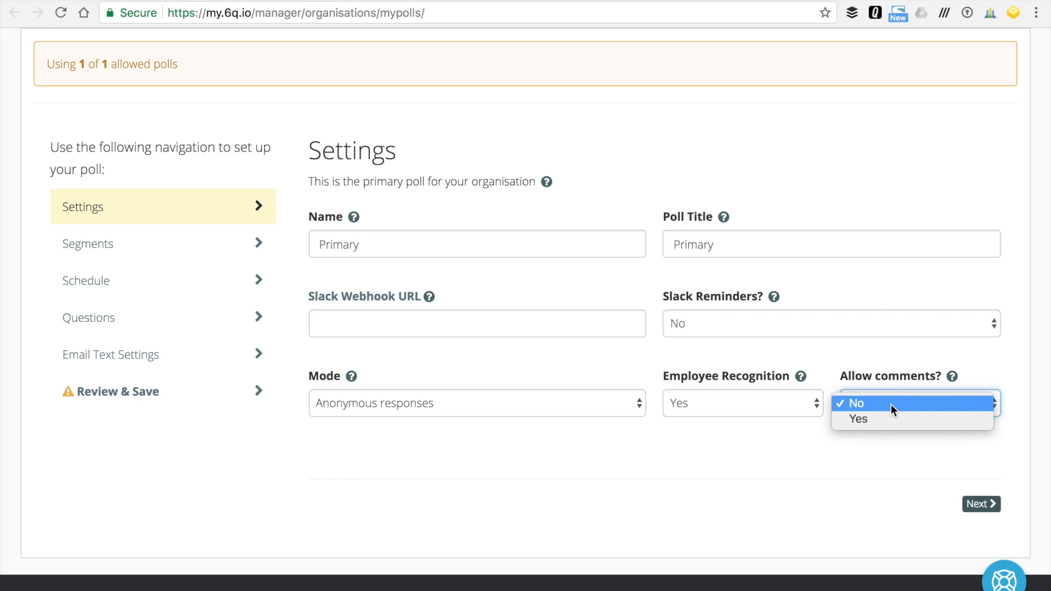
{"action": "left_click", "coordinate": [886, 417]}
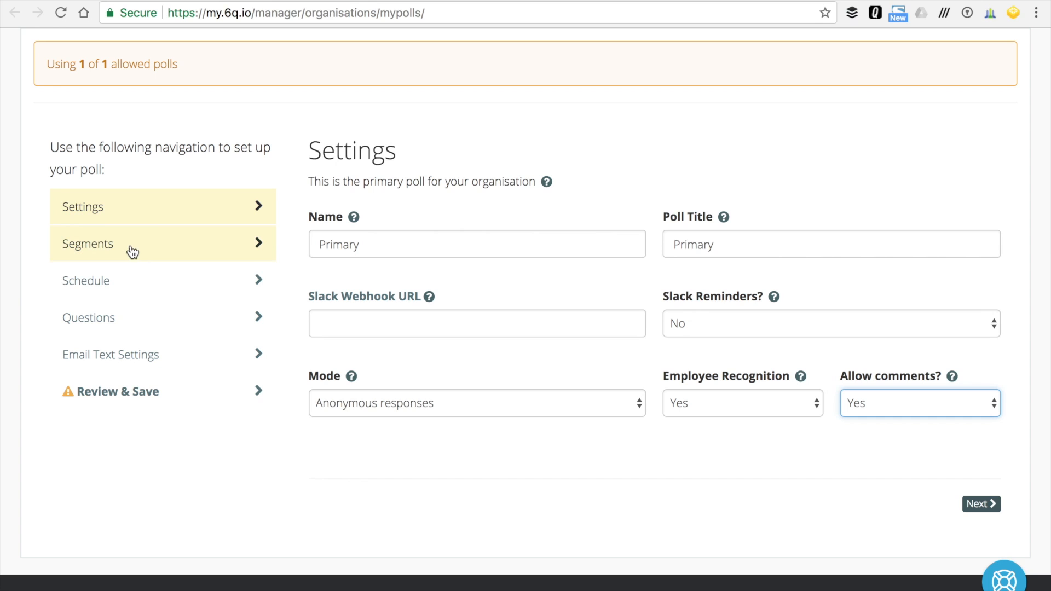
Open the poll's schedule and keep 21 September 2017 as the invite date of the next poll
{"action": "left_click", "coordinate": [130, 297]}
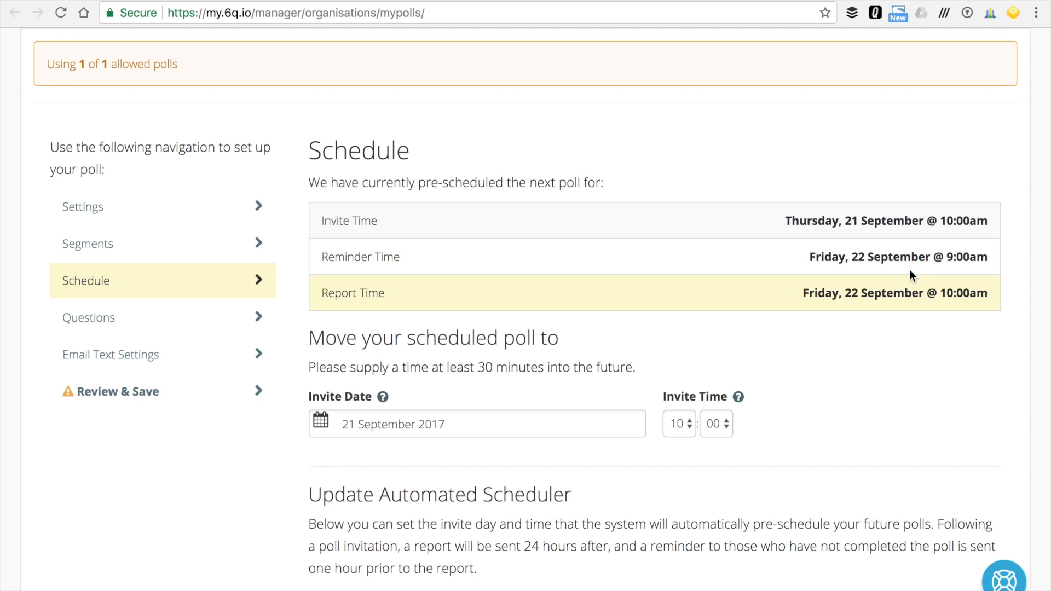
{"action": "scroll", "coordinate": [851, 325], "scroll_direction": "down", "scroll_amount": 5}
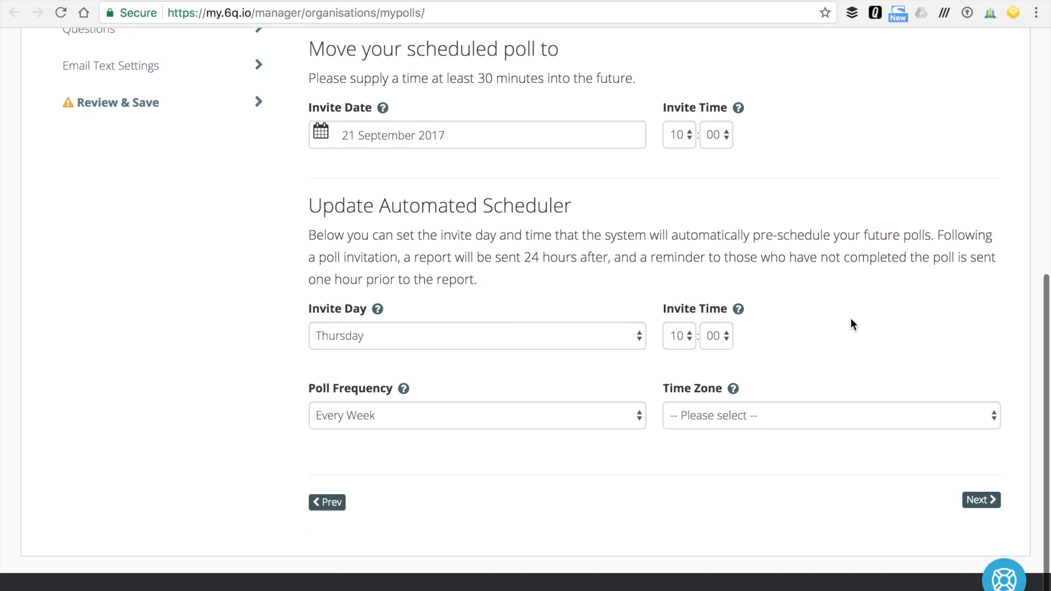
{"action": "left_click", "coordinate": [445, 138]}
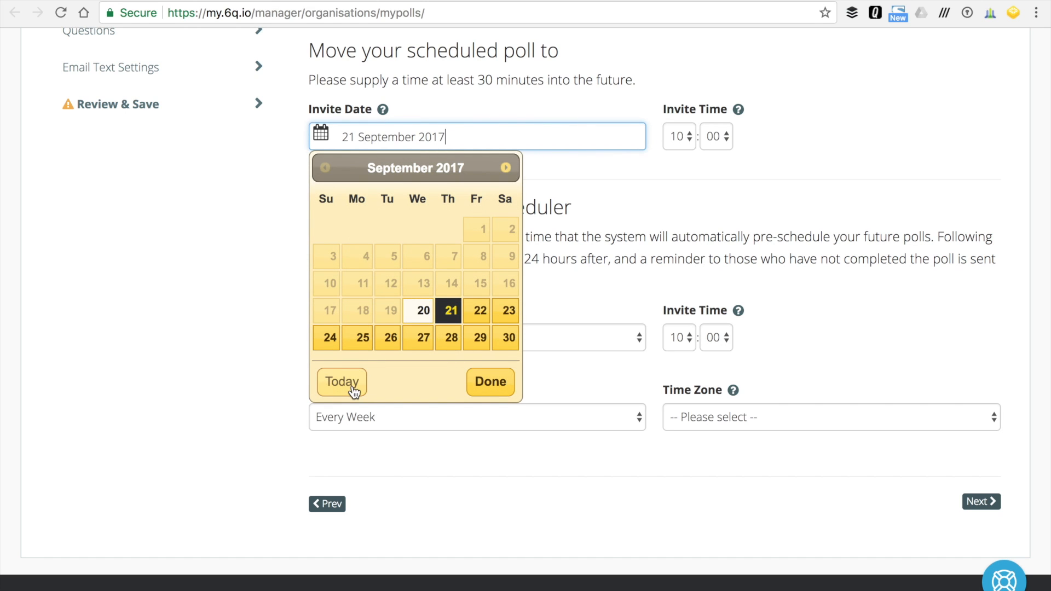
{"action": "left_click", "coordinate": [489, 382]}
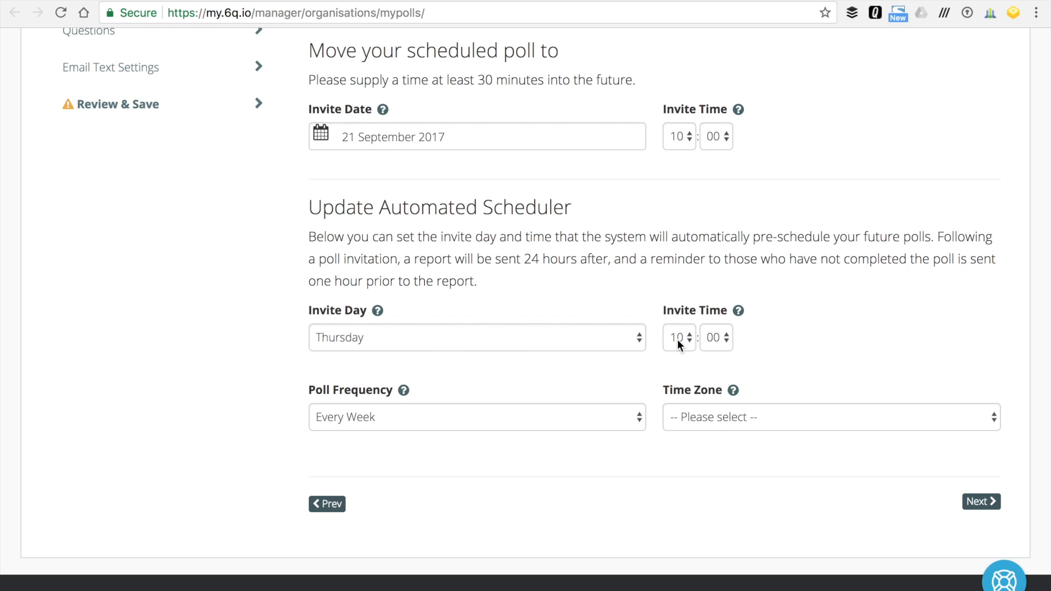
Set the automated scheduler's poll frequency to Every 2 Weeks and its time zone to (GMT -6:00) Central Time (US & Canada), Mexico City
{"action": "left_click", "coordinate": [421, 418]}
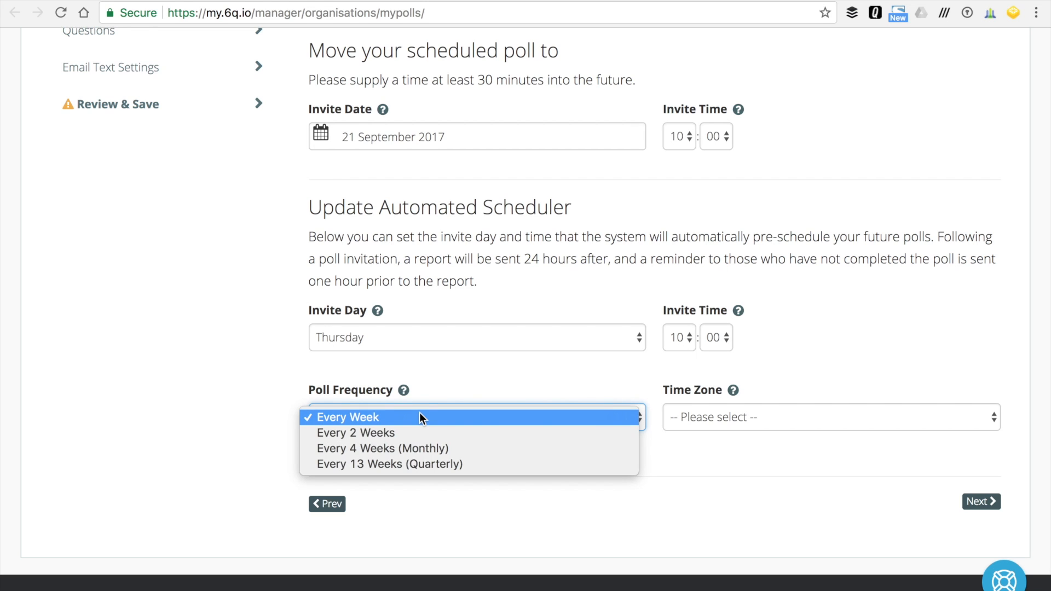
{"action": "left_click", "coordinate": [419, 432]}
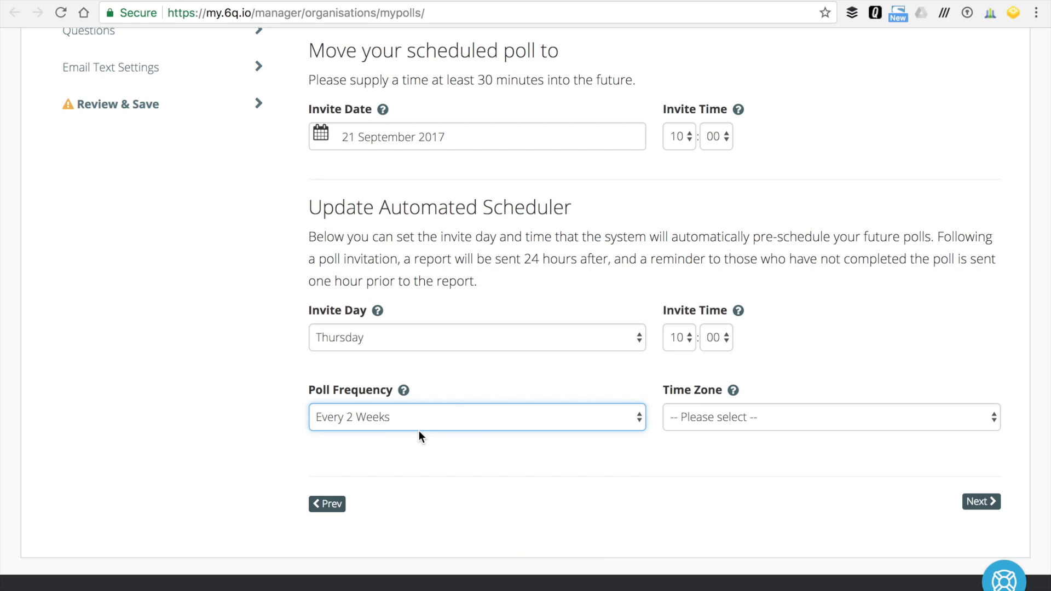
{"action": "left_click", "coordinate": [751, 415]}
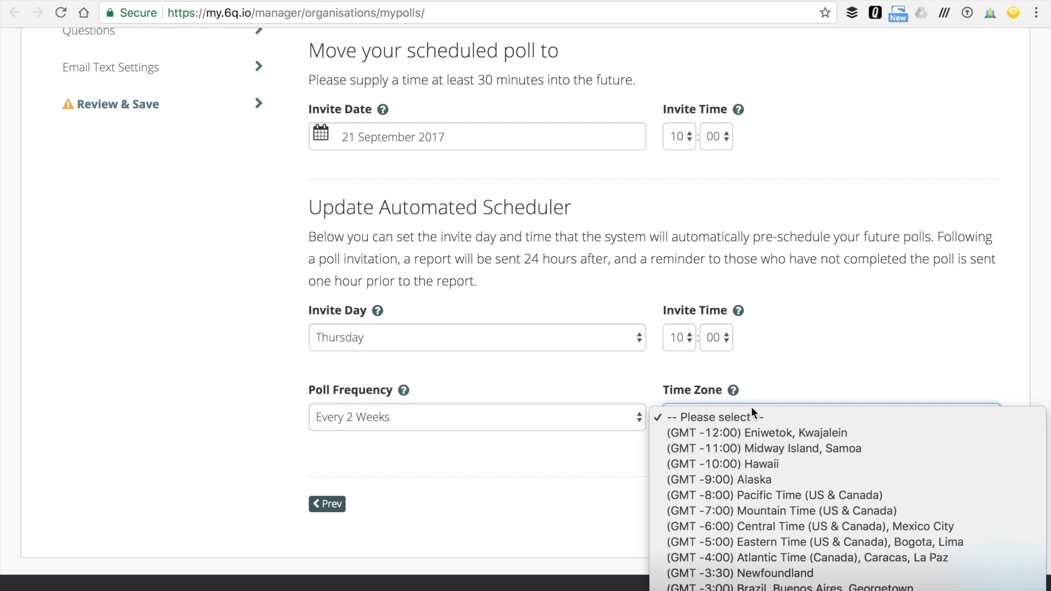
{"action": "left_click", "coordinate": [762, 527]}
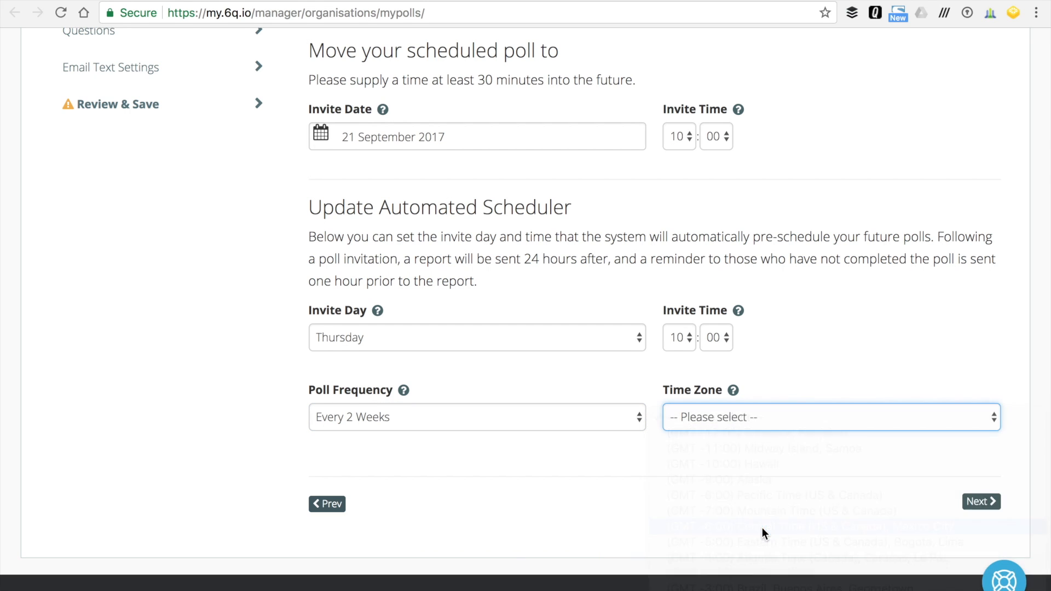
{"action": "left_click", "coordinate": [763, 534]}
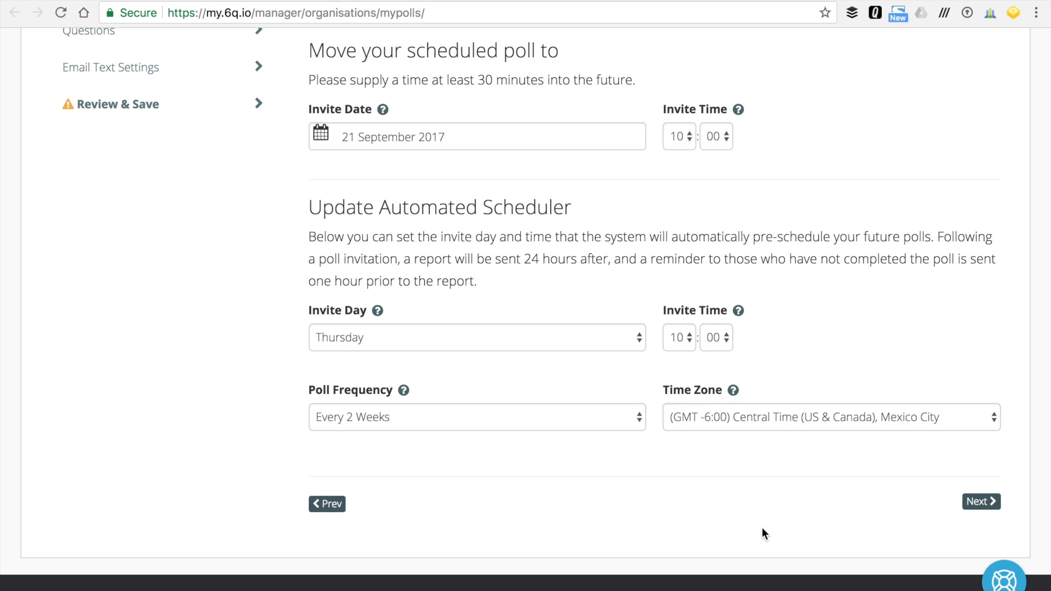
Delete the question "How productive do you feel you were this week?" from the poll's questions
{"action": "scroll", "coordinate": [765, 534], "scroll_direction": "up", "scroll_amount": 5}
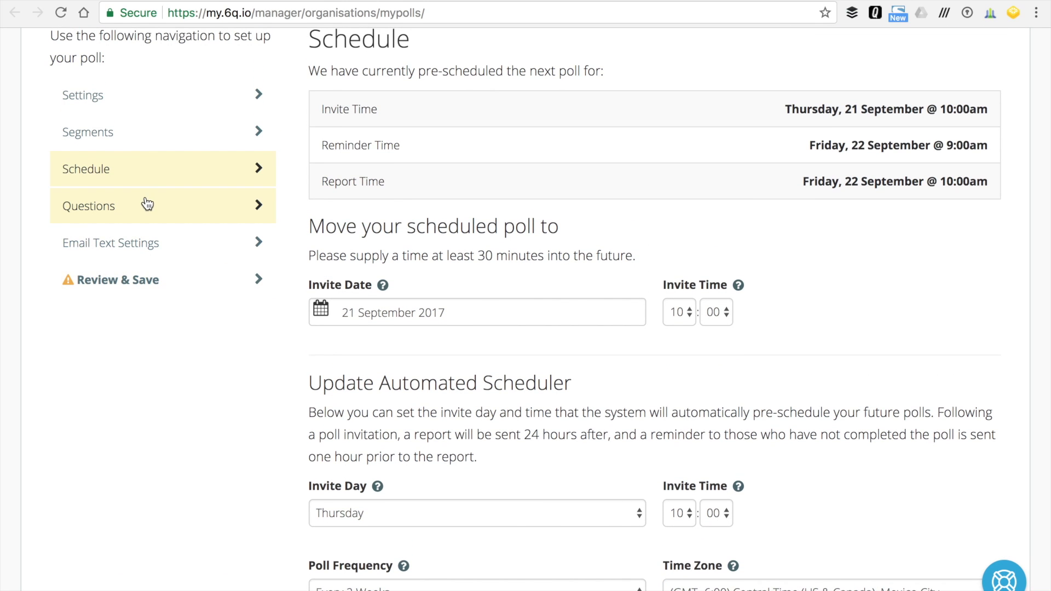
{"action": "left_click", "coordinate": [147, 203]}
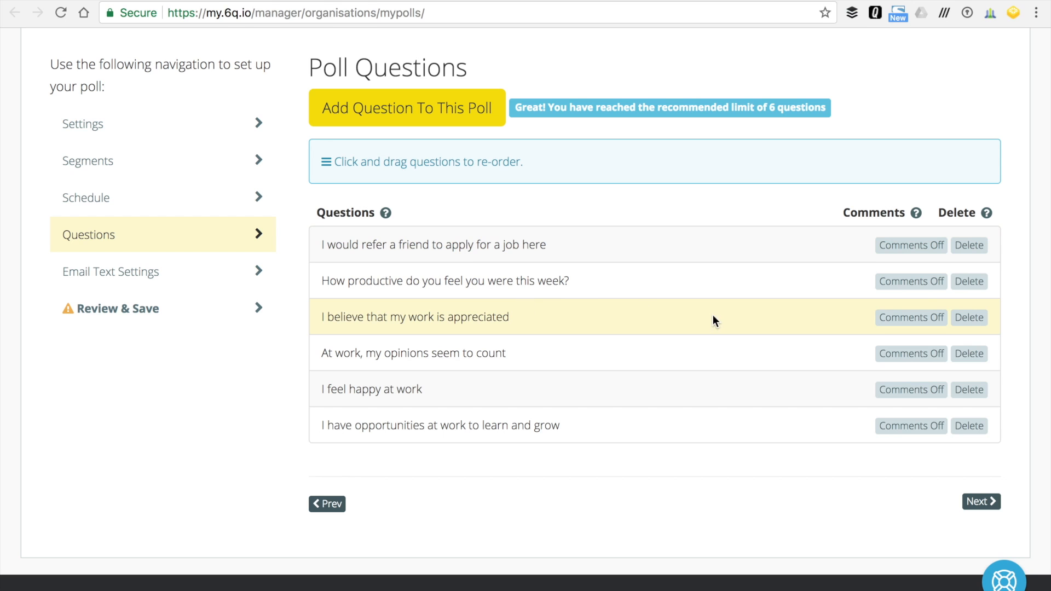
{"action": "left_click", "coordinate": [978, 292]}
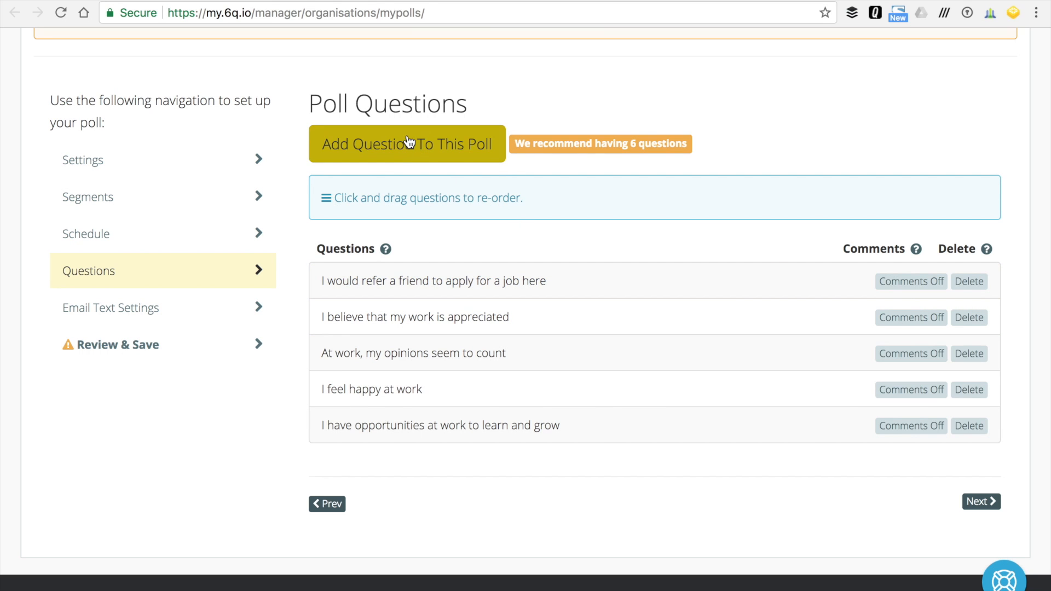
Start adding a poll question, keep English as the library language, and view the custom question form before returning to the library
{"action": "left_click", "coordinate": [408, 137]}
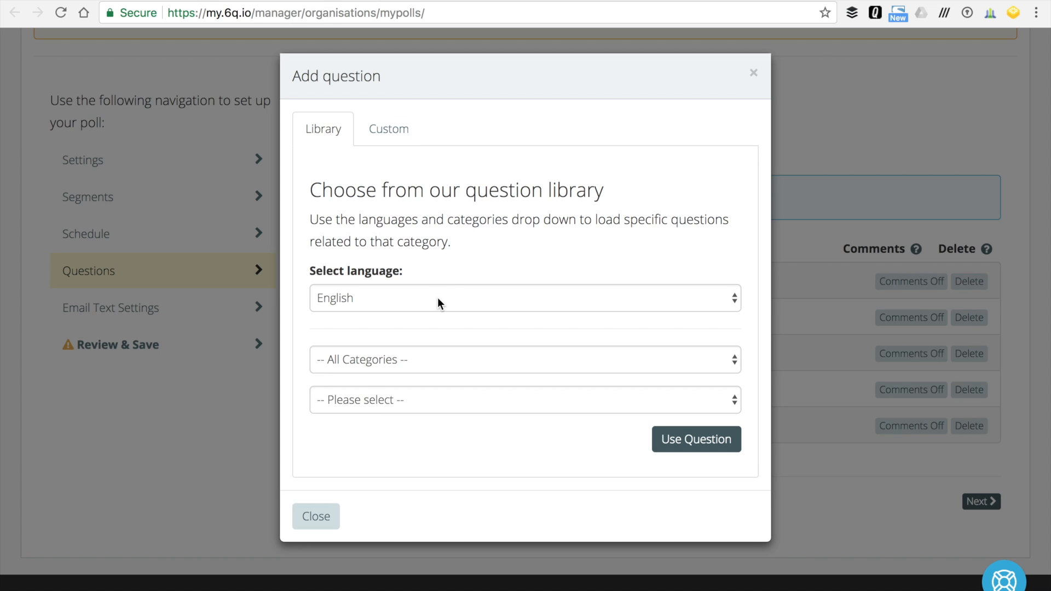
{"action": "left_click", "coordinate": [438, 297]}
{"action": "left_click", "coordinate": [438, 298]}
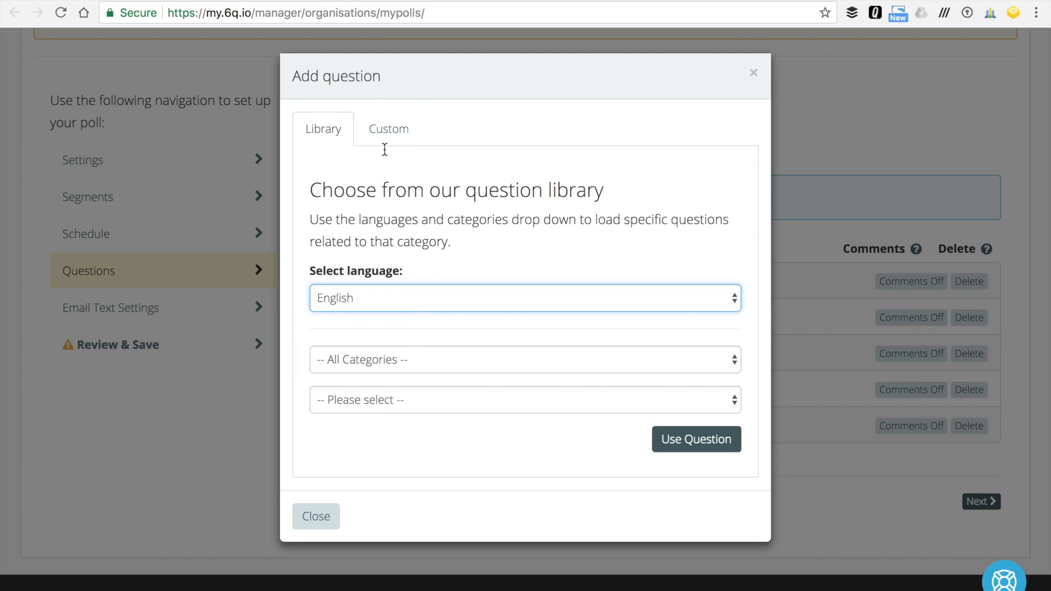
{"action": "left_click", "coordinate": [386, 129]}
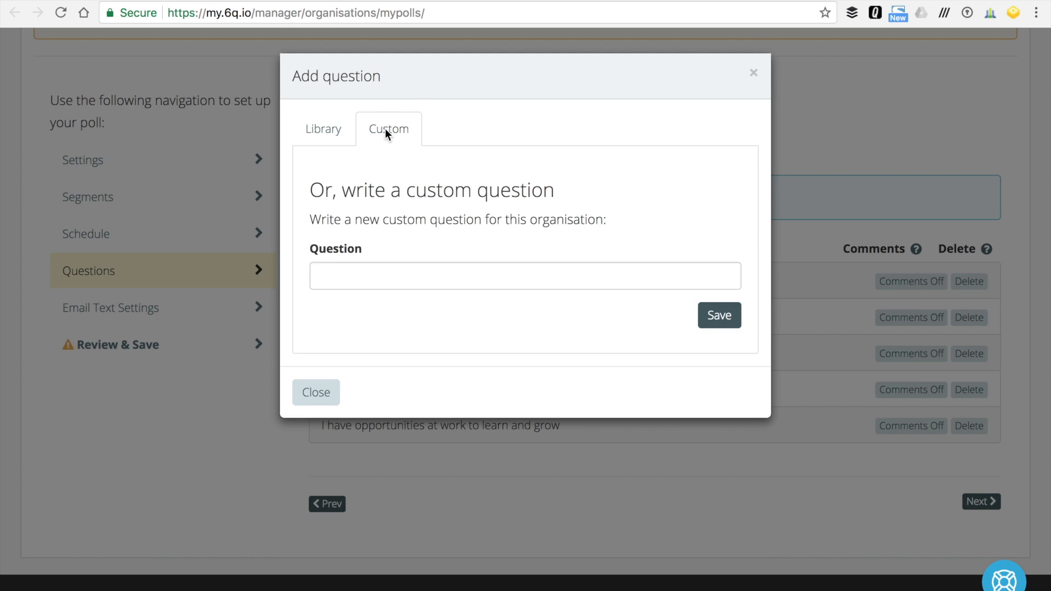
{"action": "left_click", "coordinate": [316, 129]}
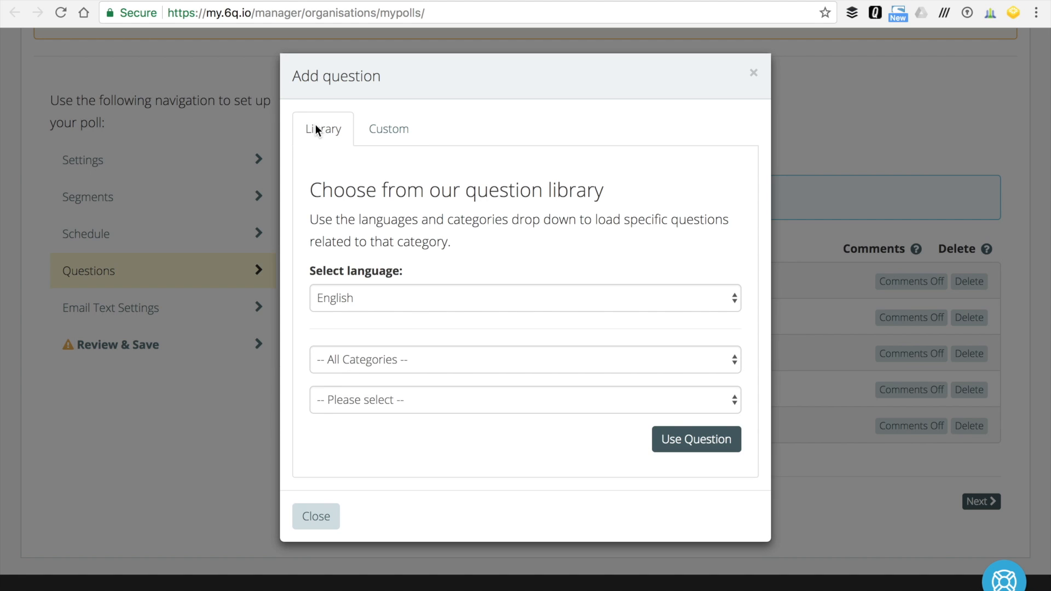
Add the question "My workplace supports high ethical standards" from the library's Culture category to the poll
{"action": "left_click", "coordinate": [442, 361]}
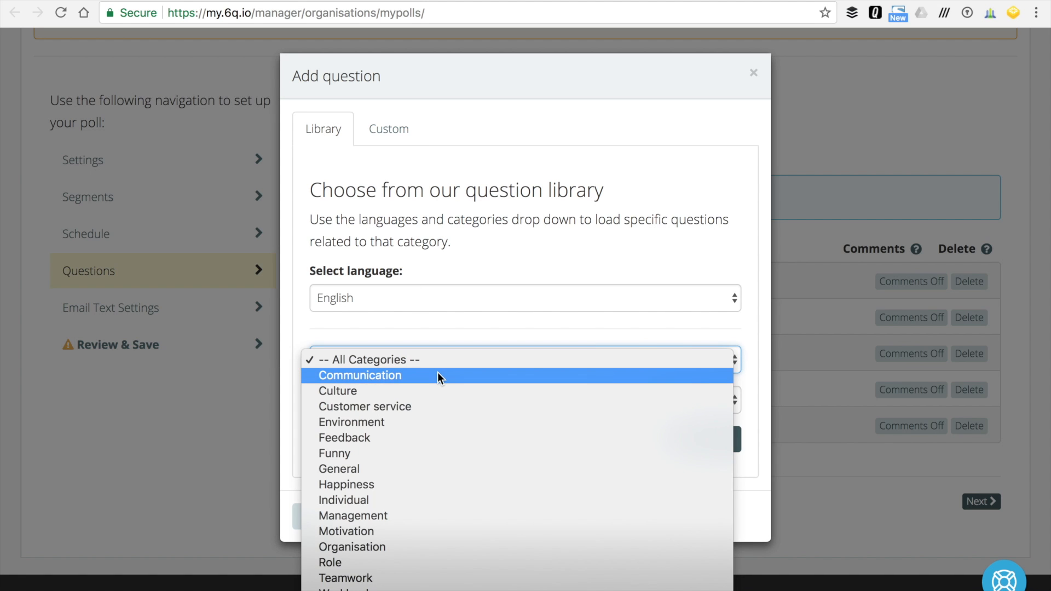
{"action": "left_click", "coordinate": [430, 389]}
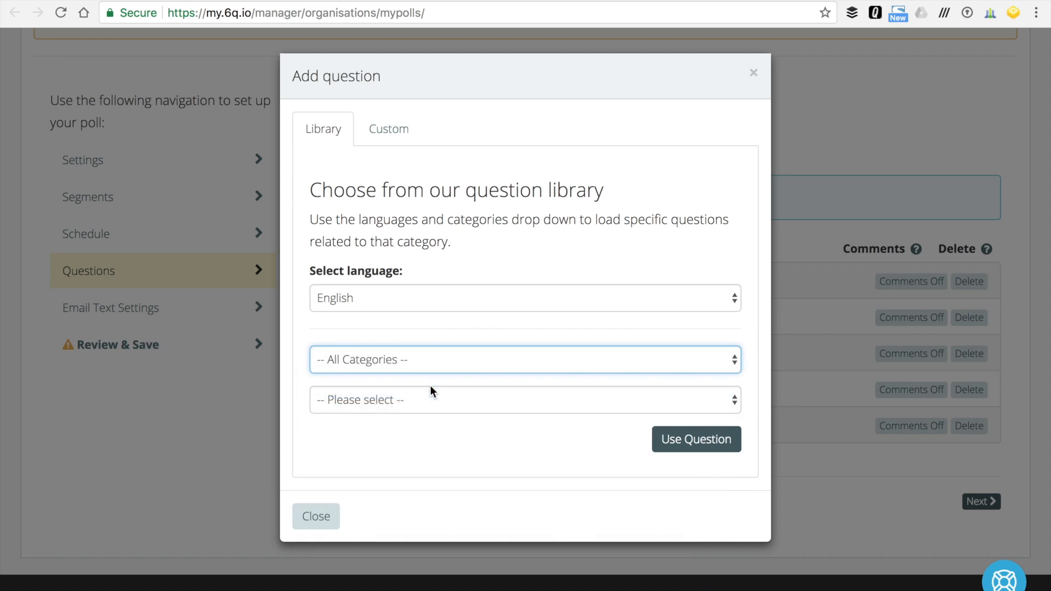
{"action": "left_click", "coordinate": [455, 401]}
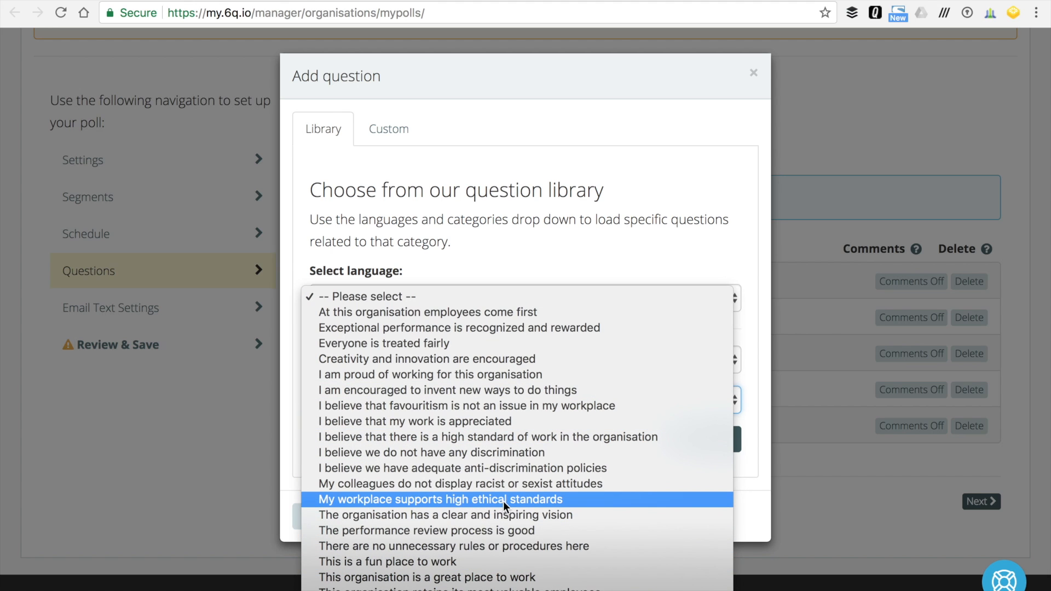
{"action": "left_click", "coordinate": [551, 499]}
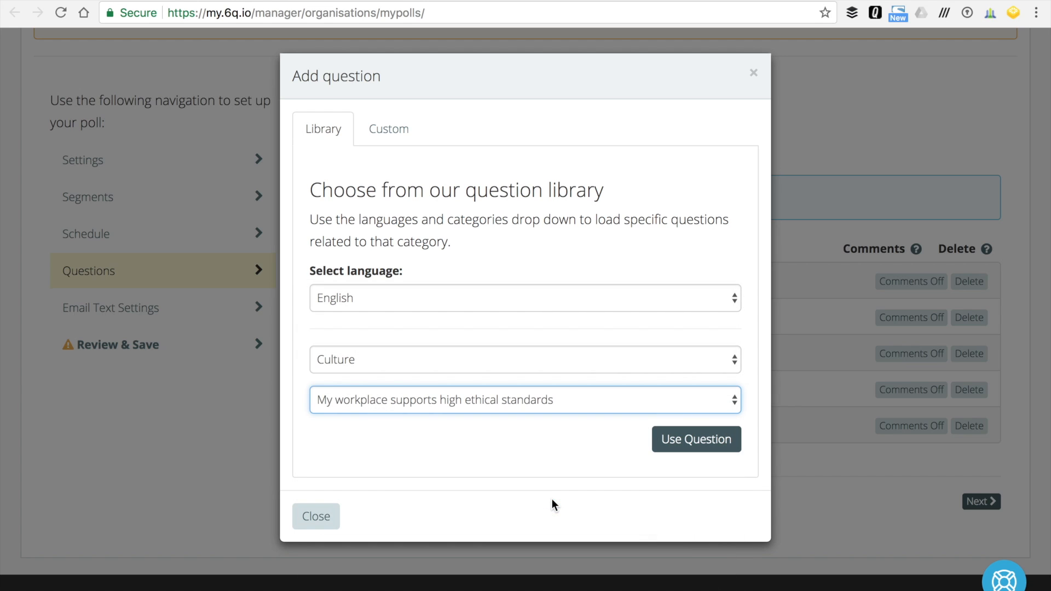
{"action": "left_click", "coordinate": [700, 448]}
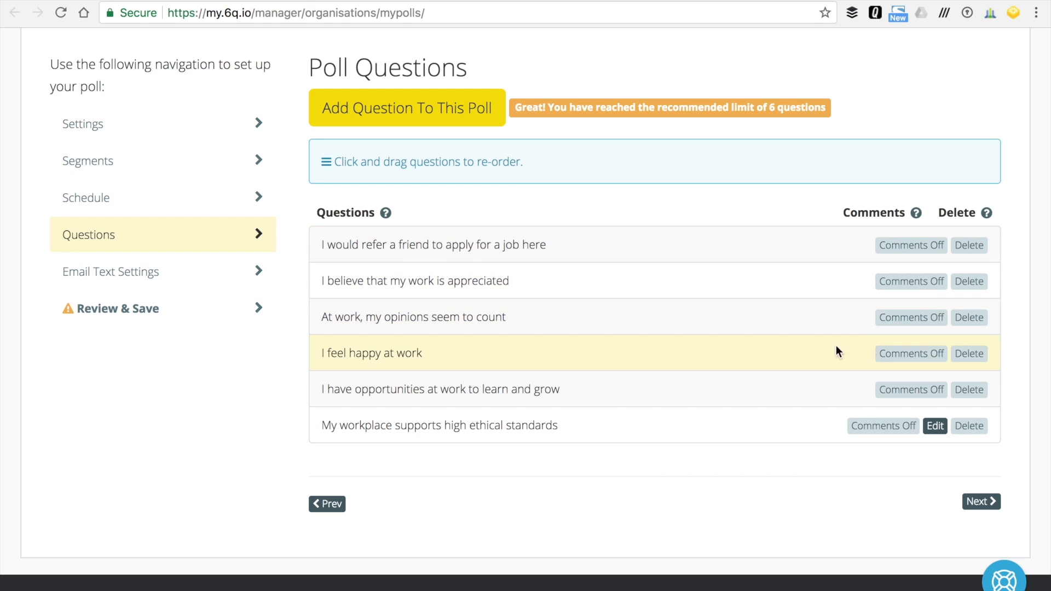
Turn on comments for "At work, my opinions seem to count" and "I feel happy at work", and continue to the email text settings
{"action": "left_click", "coordinate": [899, 323]}
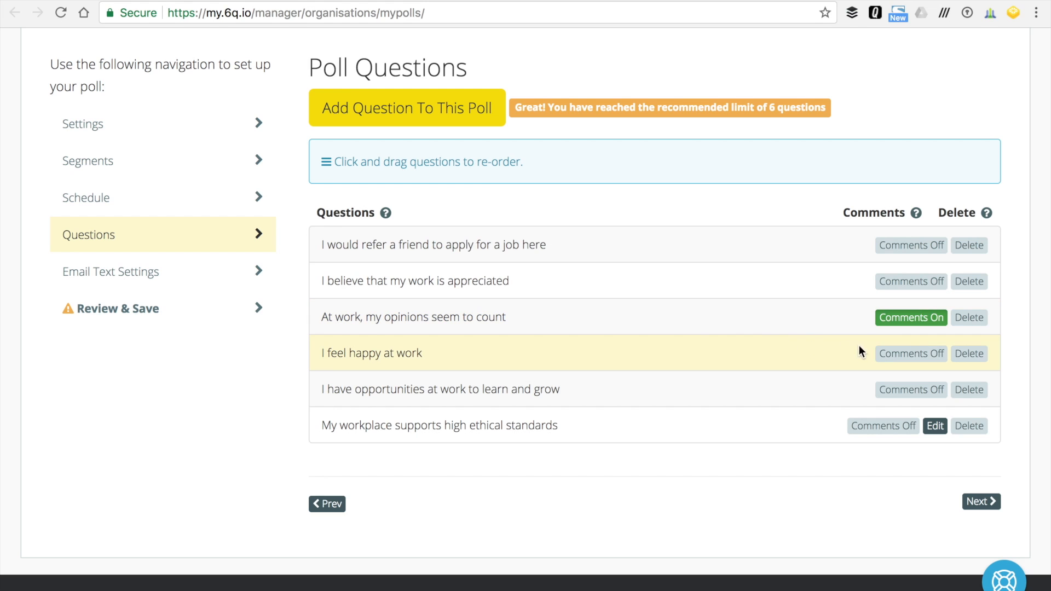
{"action": "left_click", "coordinate": [907, 355]}
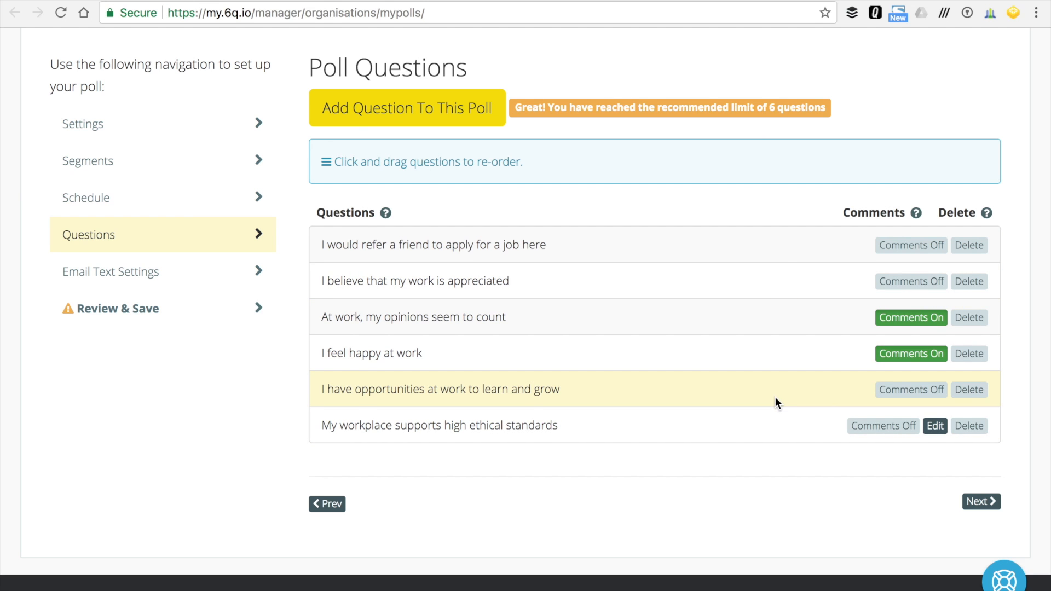
{"action": "left_click", "coordinate": [977, 502]}
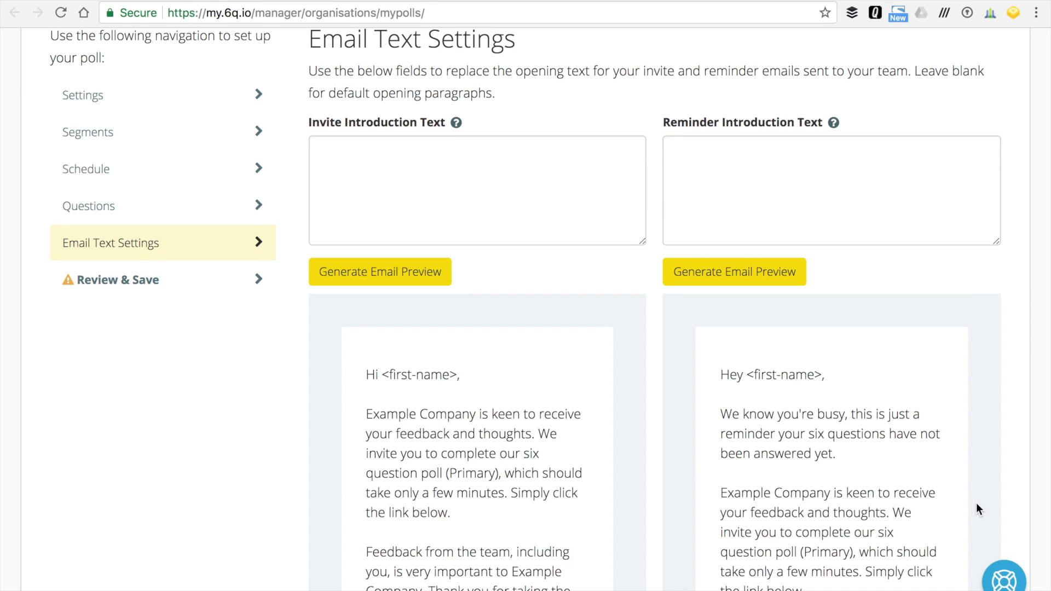
Examine the invite and reminder email previews, leaving both introduction texts blank
{"action": "scroll", "coordinate": [660, 356], "scroll_direction": "down", "scroll_amount": 4}
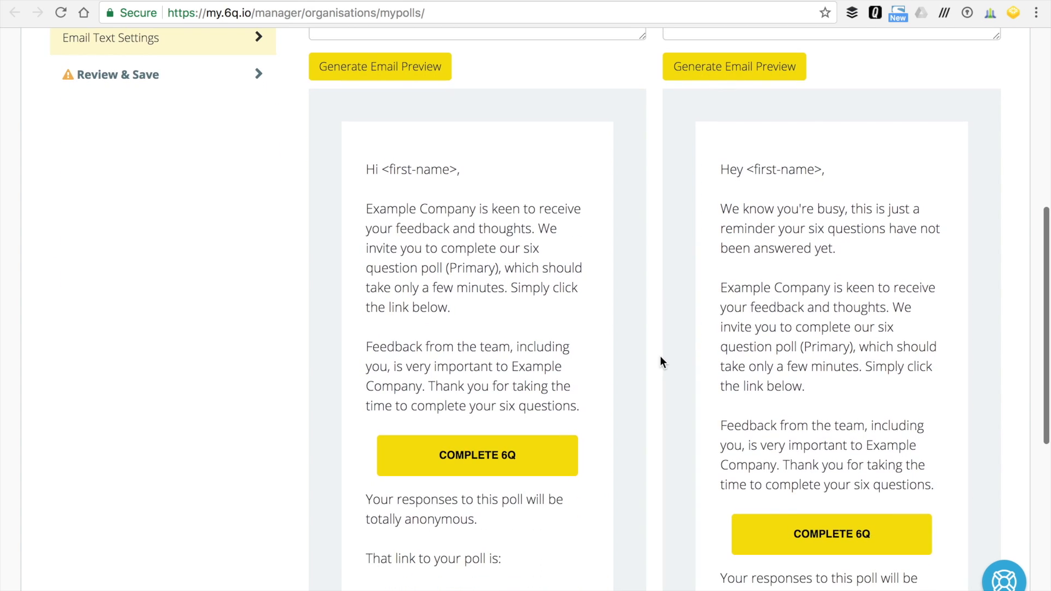
{"action": "scroll", "coordinate": [660, 356], "scroll_direction": "up", "scroll_amount": 4}
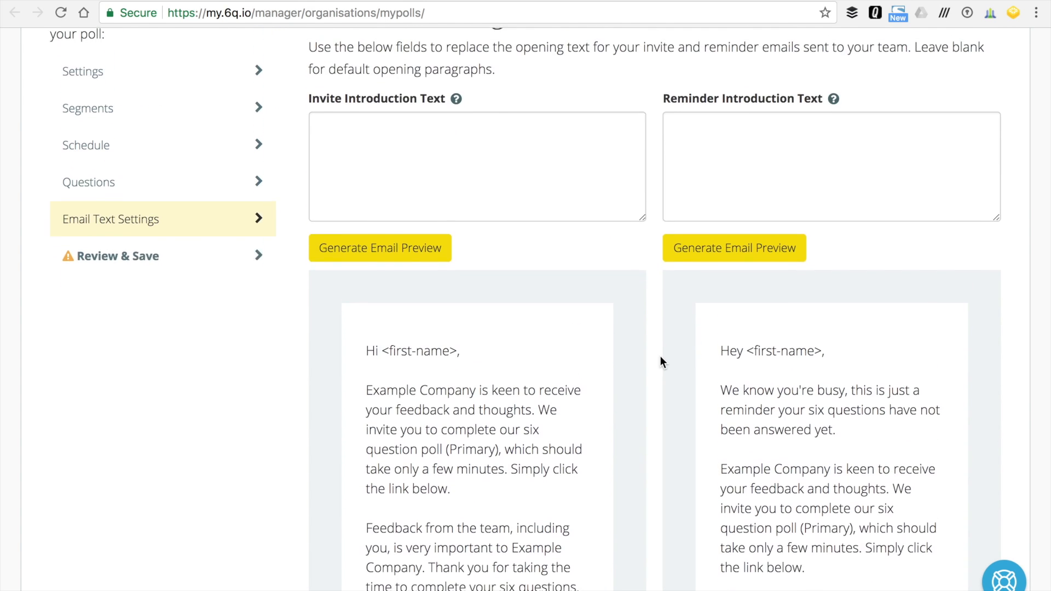
{"action": "left_click", "coordinate": [428, 155]}
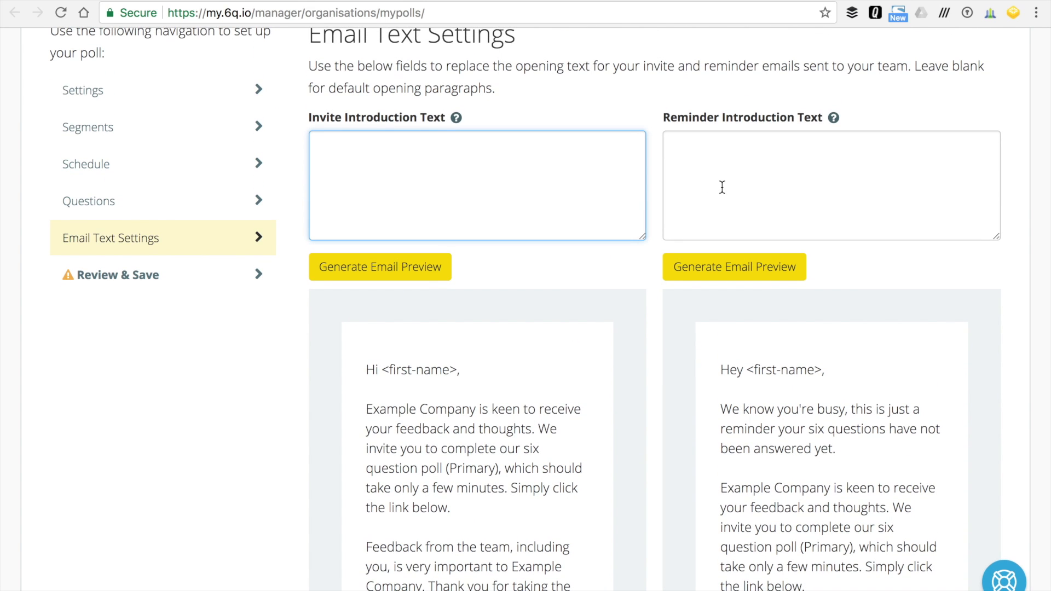
{"action": "scroll", "coordinate": [584, 488], "scroll_direction": "down", "scroll_amount": 10}
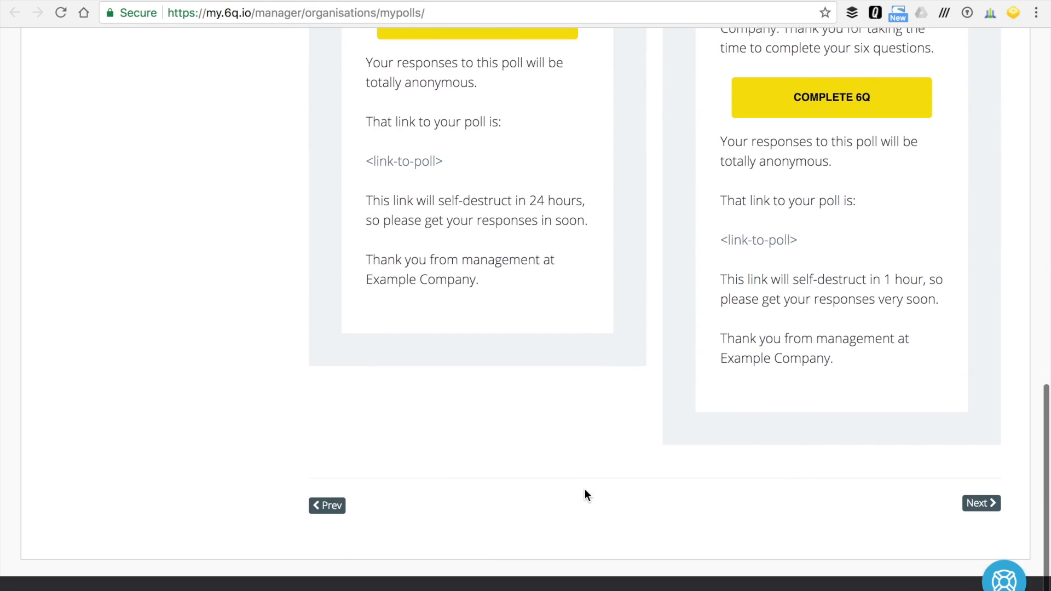
Review the summary of the Primary poll's settings, schedule and questions, and confirm and save the changes
{"action": "left_click", "coordinate": [985, 499]}
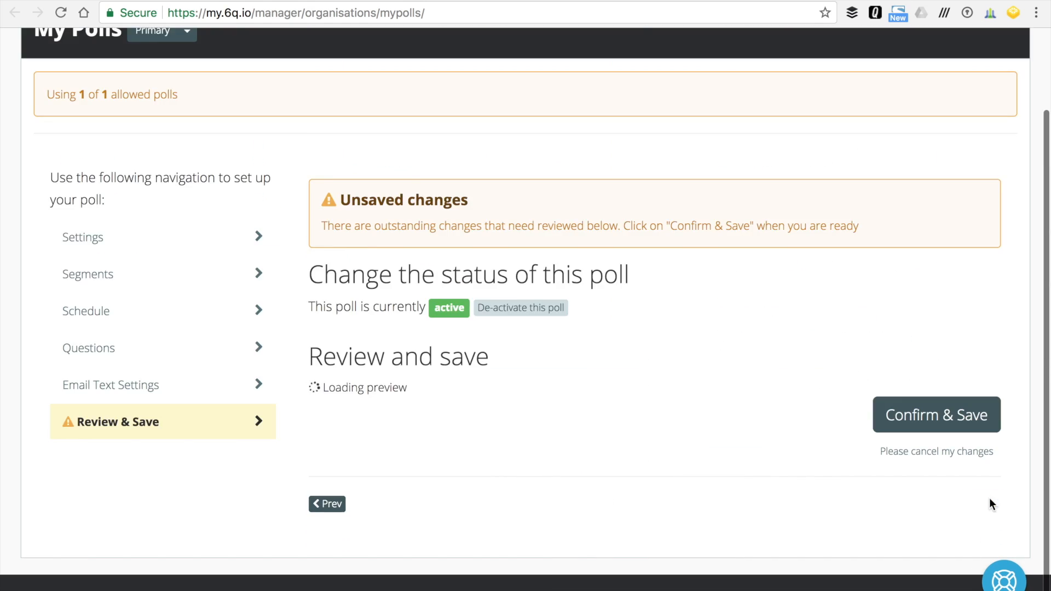
{"action": "scroll", "coordinate": [591, 163], "scroll_direction": "up", "scroll_amount": 10}
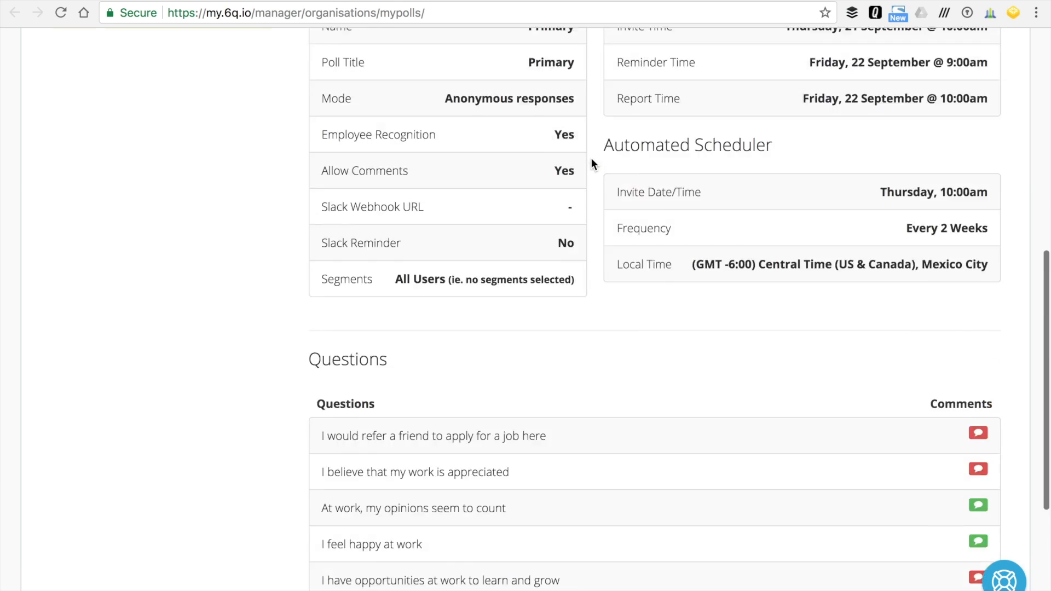
{"action": "scroll", "coordinate": [592, 162], "scroll_direction": "down", "scroll_amount": 10}
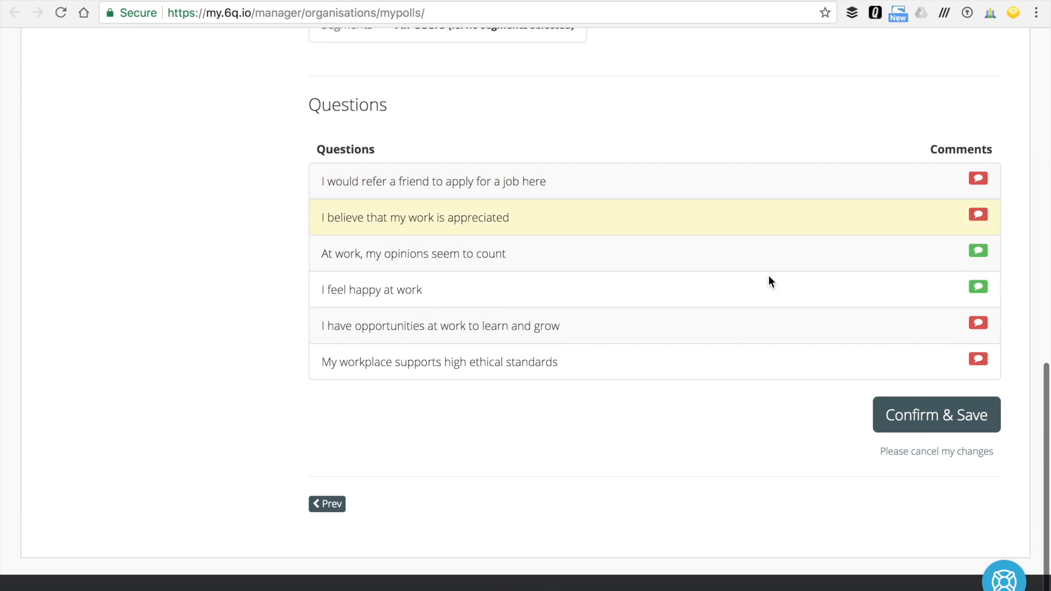
{"action": "left_click", "coordinate": [923, 416]}
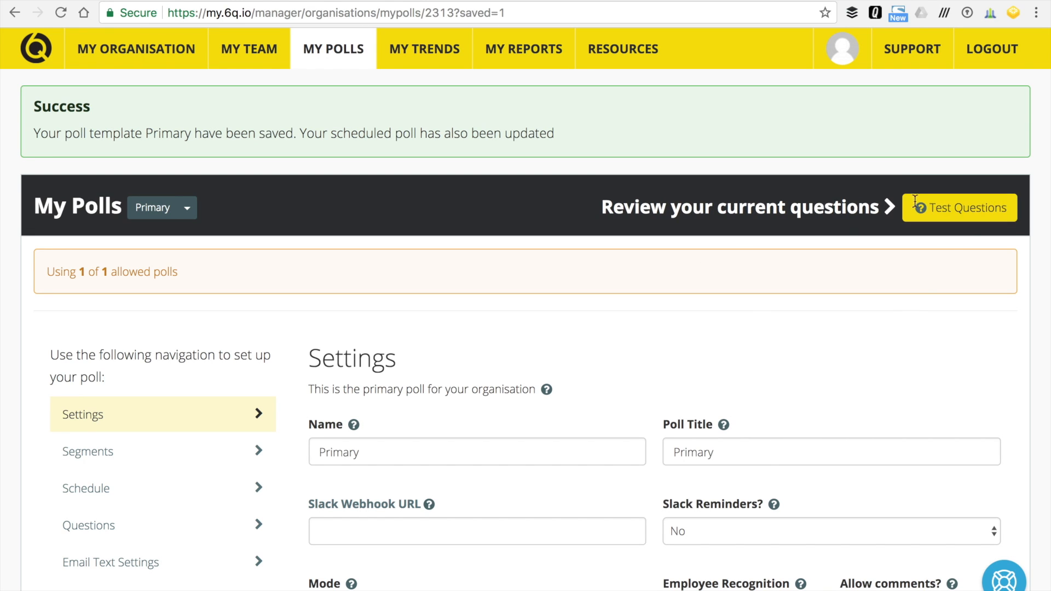
Start a test run of the poll questions and give the first two questions positive ratings
{"action": "left_click", "coordinate": [943, 205]}
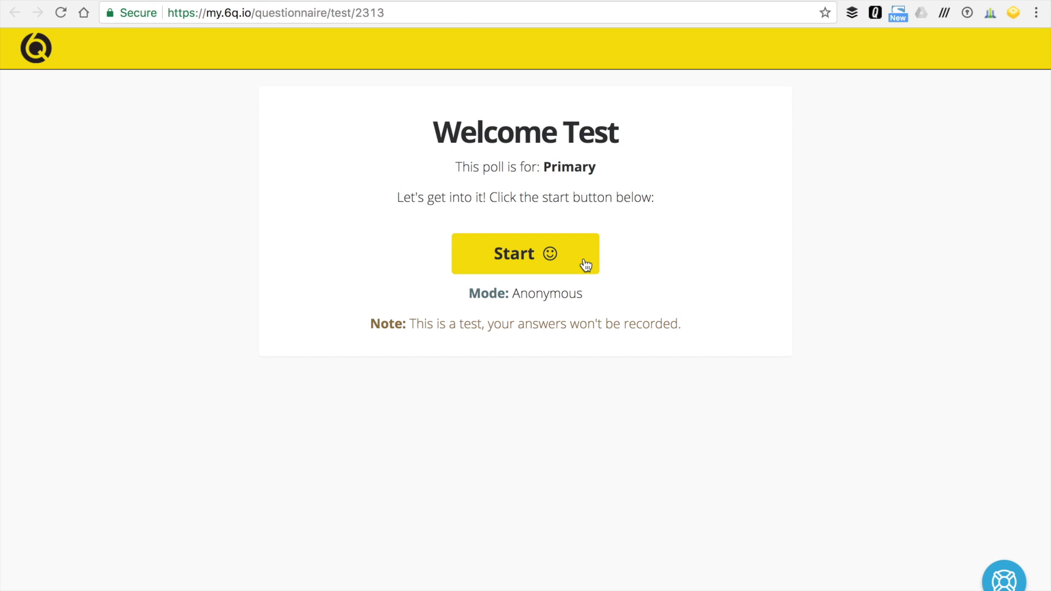
{"action": "left_click", "coordinate": [512, 253]}
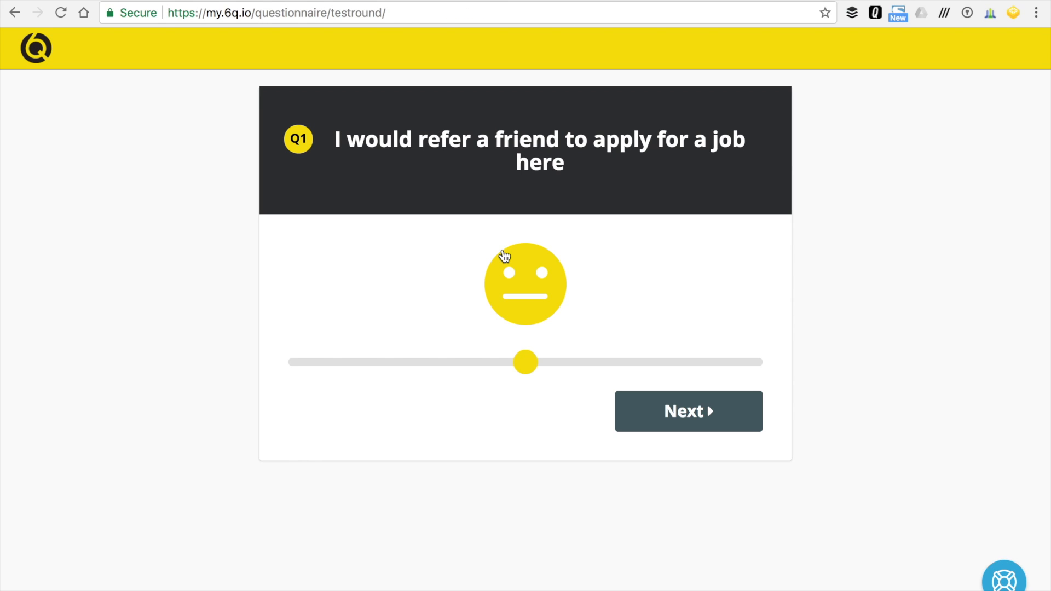
{"action": "left_click_drag", "start_coordinate": [527, 362], "coordinate": [640, 364]}
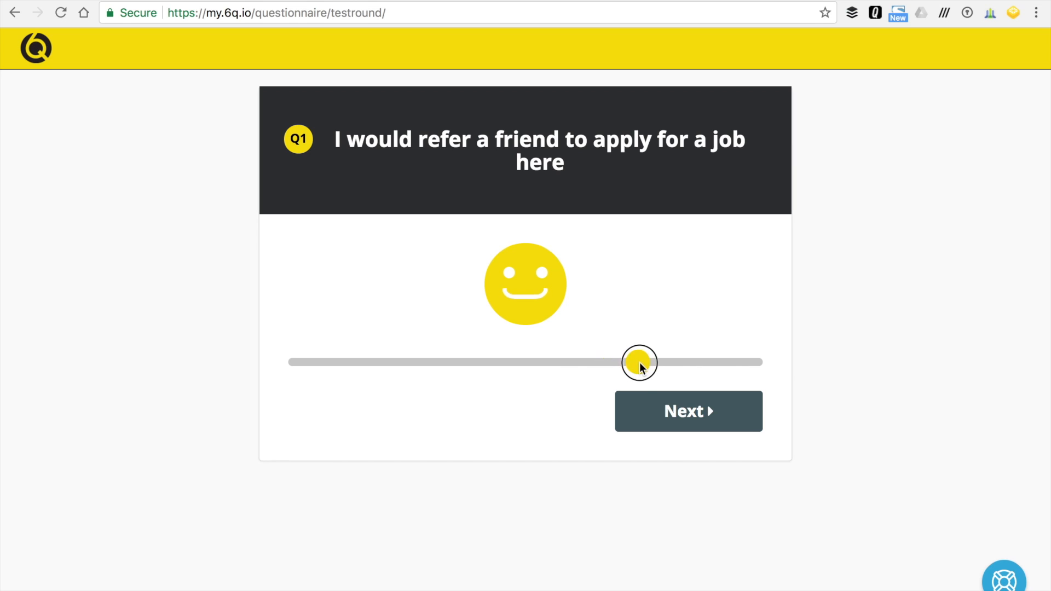
{"action": "left_click", "coordinate": [691, 420]}
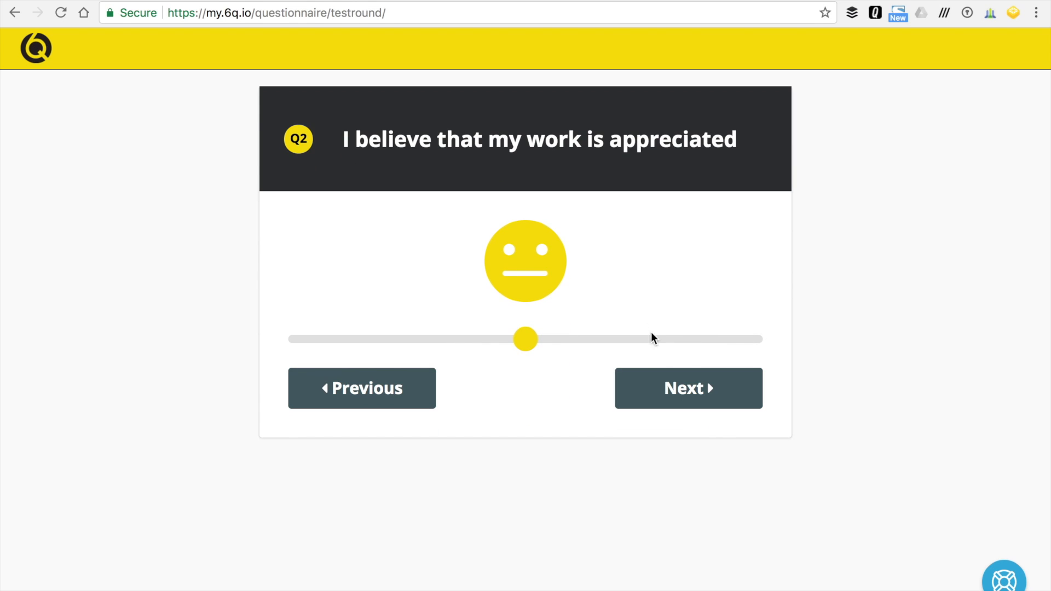
{"action": "left_click", "coordinate": [696, 340]}
{"action": "left_click", "coordinate": [685, 389]}
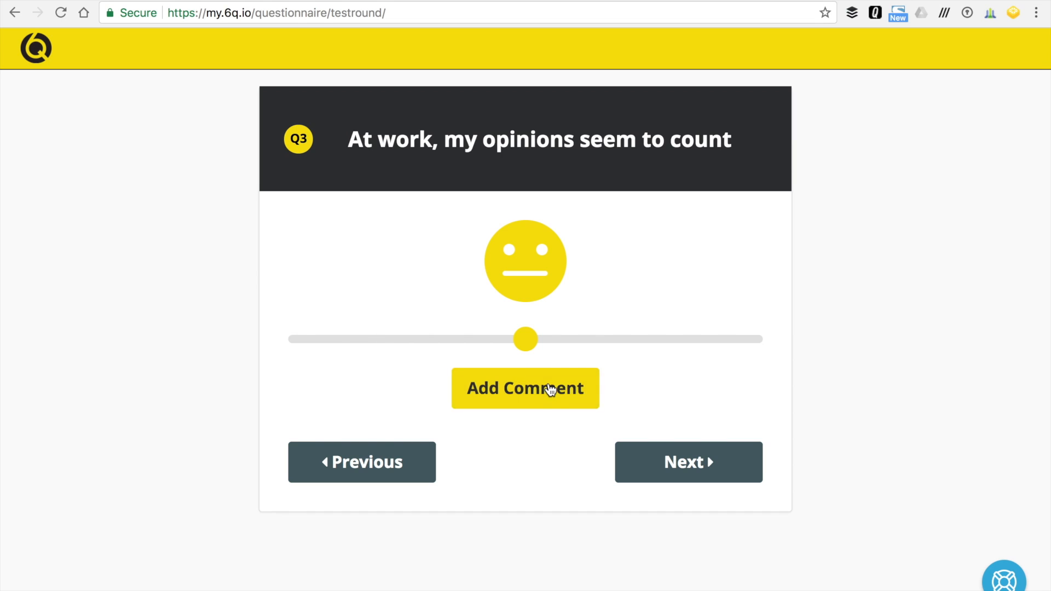
Add the comment "This is an example." to the third test question and continue with its neutral rating
{"action": "left_click", "coordinate": [549, 389]}
{"action": "left_click", "coordinate": [449, 470]}
{"action": "type", "text": "This is an"}
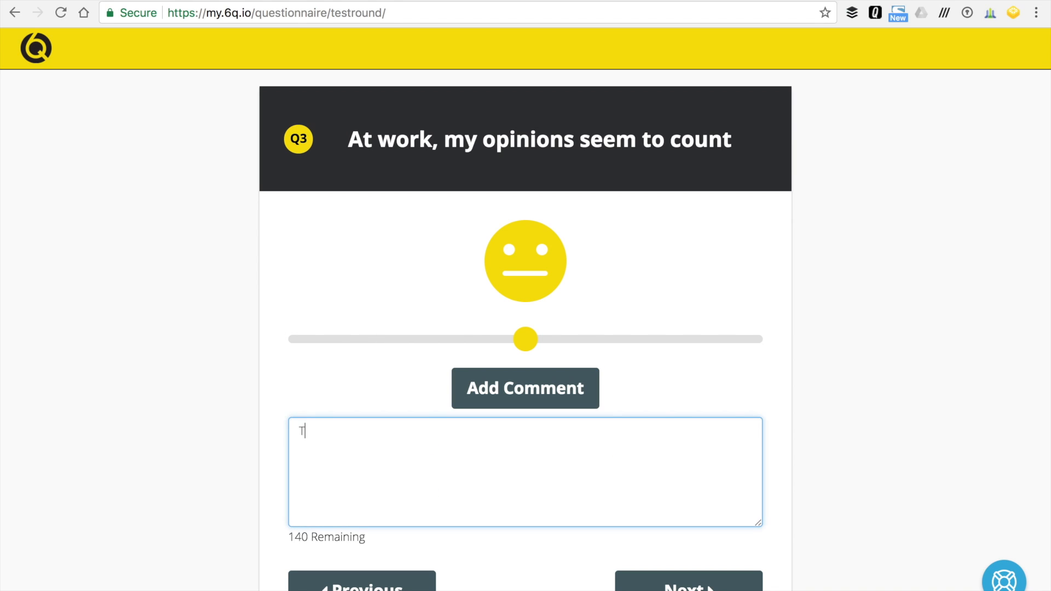
{"action": "type", "text": " example."}
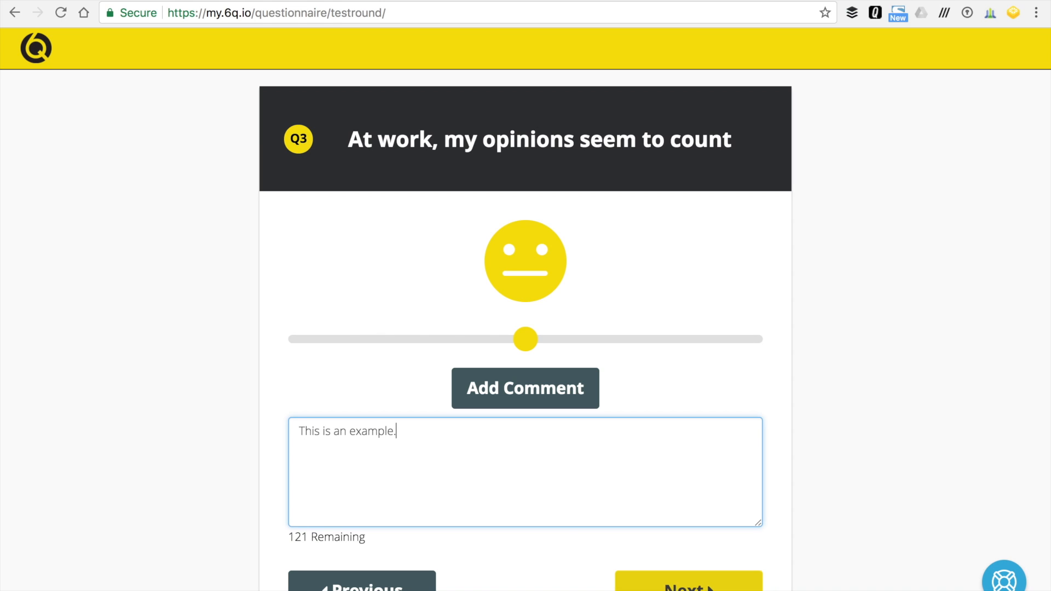
{"action": "left_click", "coordinate": [706, 584]}
Advance through the last three test questions, keeping their neutral ratings
{"action": "left_click", "coordinate": [729, 479]}
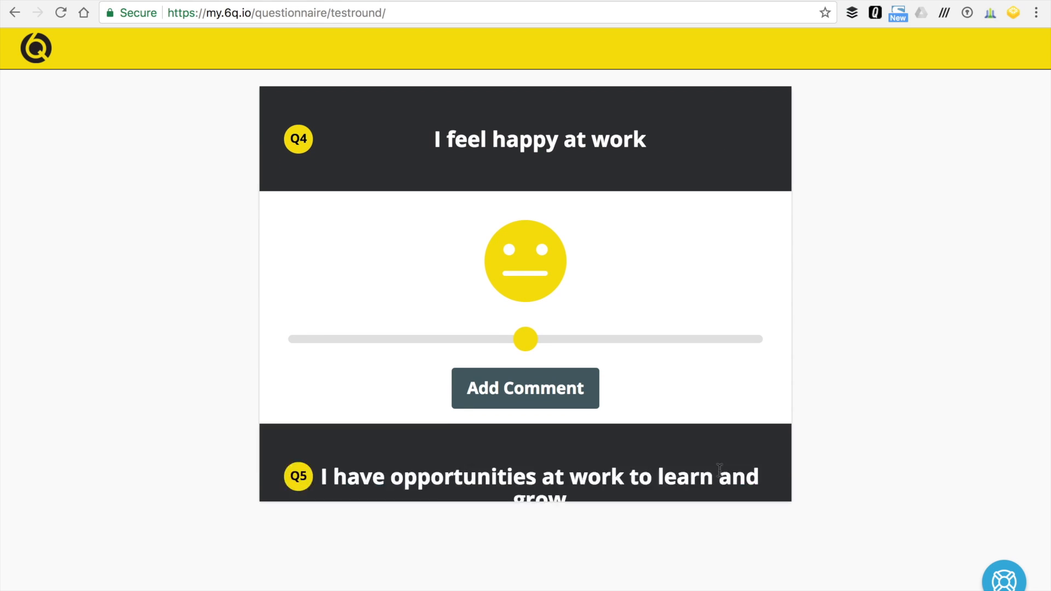
{"action": "left_click", "coordinate": [703, 415]}
{"action": "left_click", "coordinate": [701, 411]}
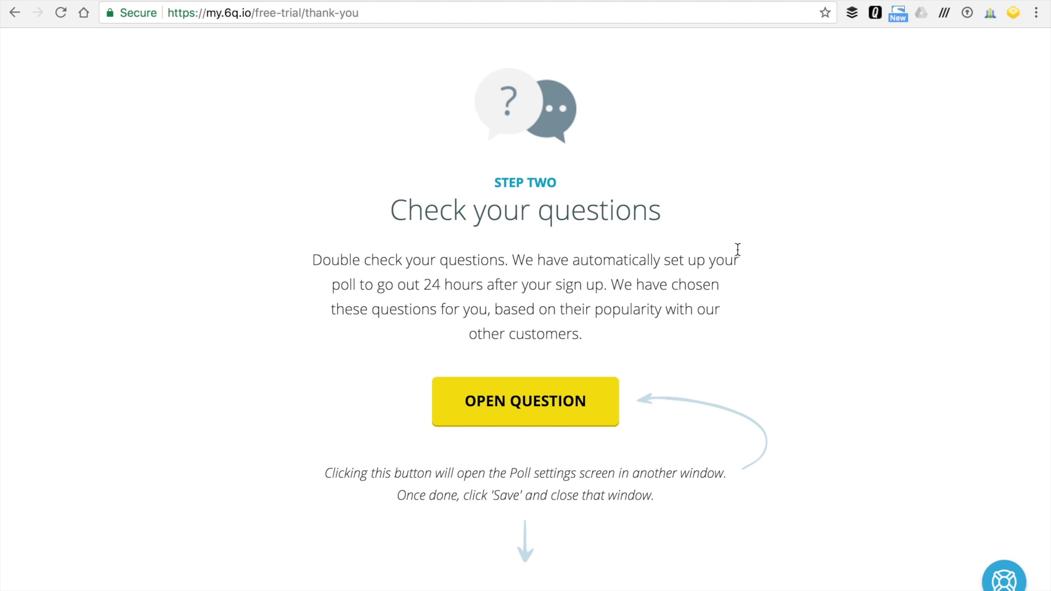
Open My Team from step three of the free-trial guide and dismiss the introductory message
{"action": "scroll", "coordinate": [739, 249], "scroll_direction": "down", "scroll_amount": 5}
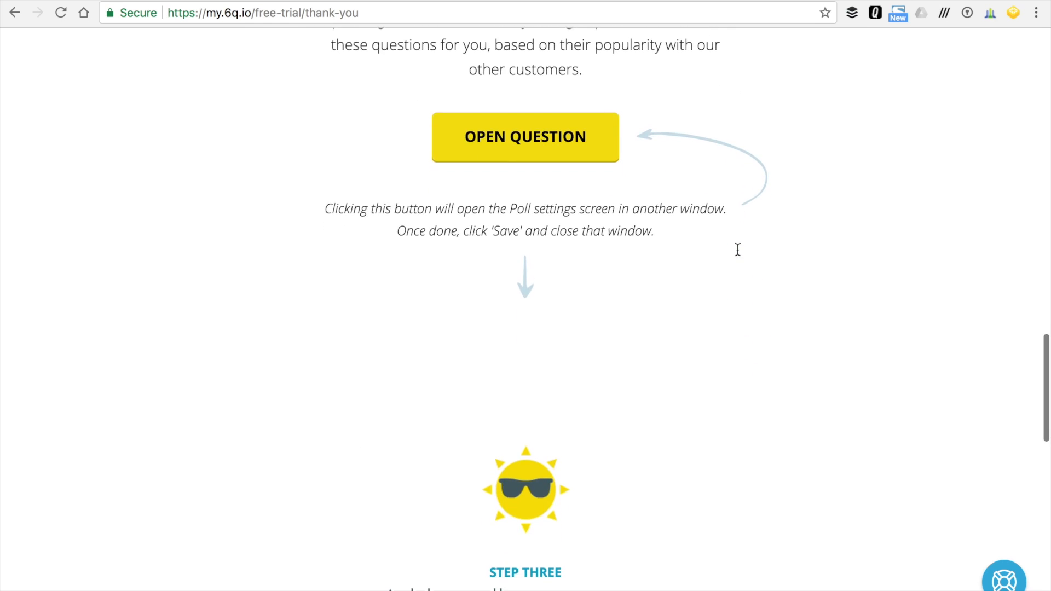
{"action": "scroll", "coordinate": [772, 265], "scroll_direction": "down", "scroll_amount": 7}
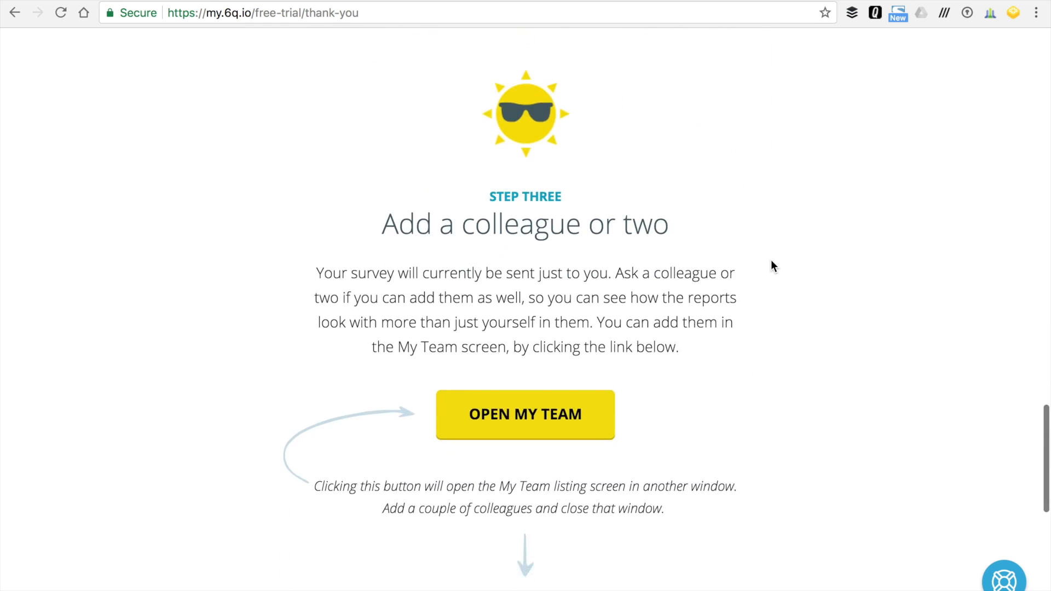
{"action": "scroll", "coordinate": [772, 266], "scroll_direction": "down", "scroll_amount": 2}
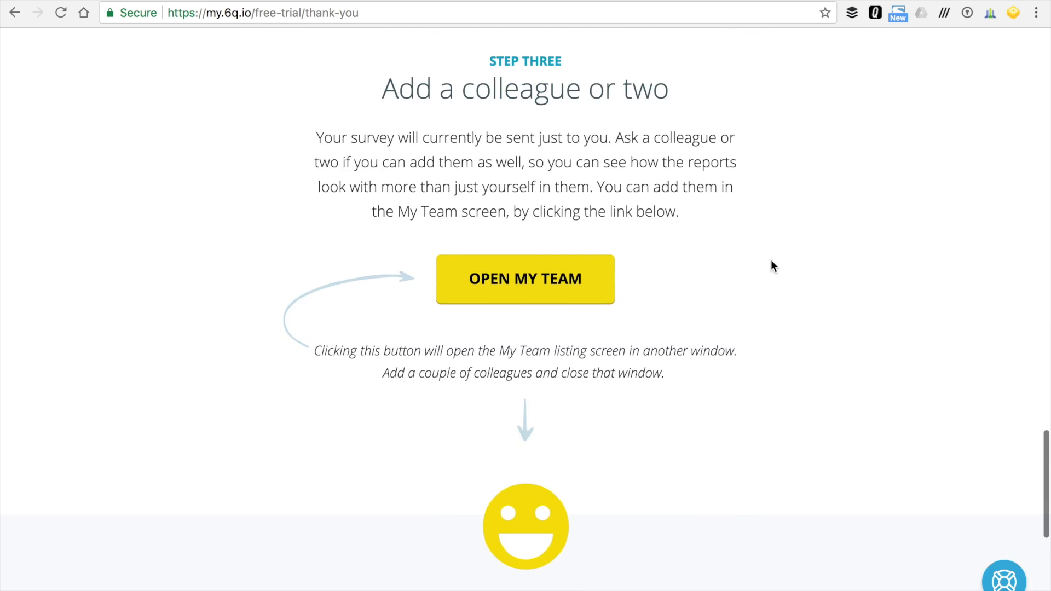
{"action": "left_click", "coordinate": [534, 279]}
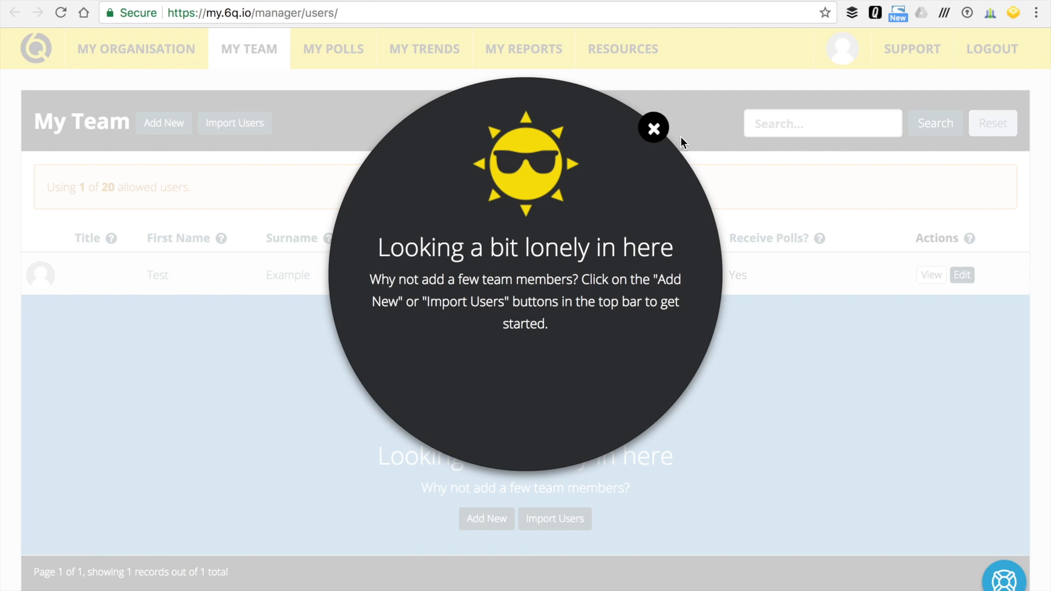
{"action": "left_click", "coordinate": [654, 128]}
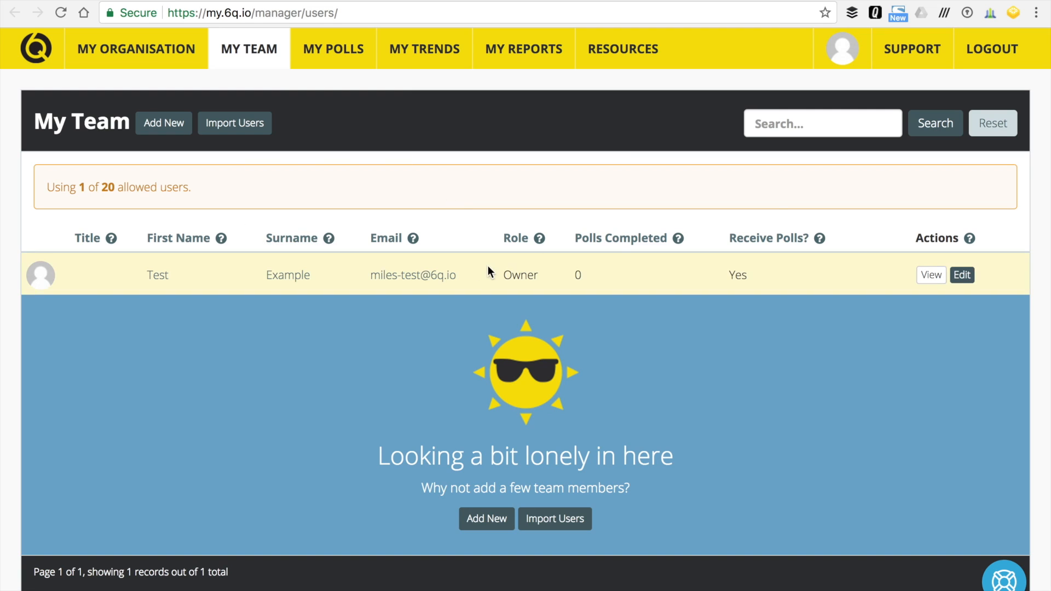
Start a new team member record with the title Ms and fill in the person's first name and surname
{"action": "left_click", "coordinate": [161, 129]}
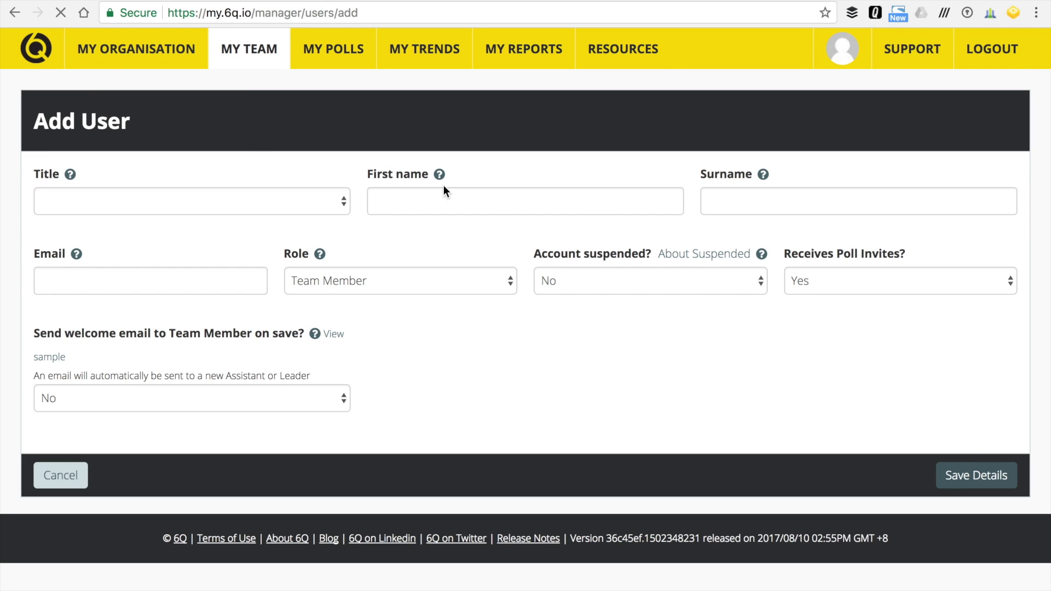
{"action": "left_click", "coordinate": [207, 197]}
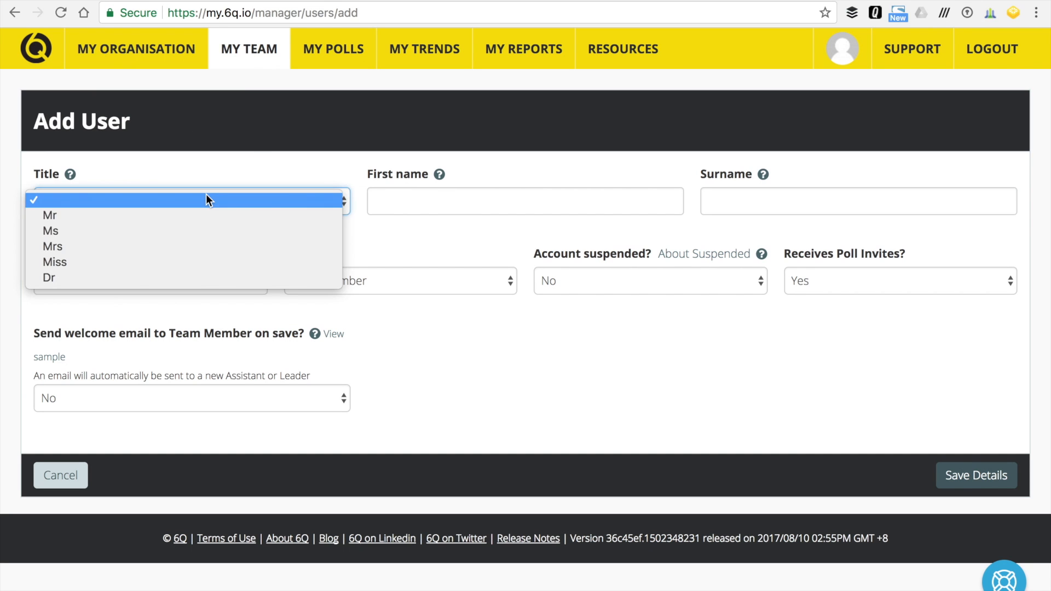
{"action": "left_click", "coordinate": [179, 230]}
{"action": "type", "text": "Sally"}
{"action": "key", "text": "Tab"}
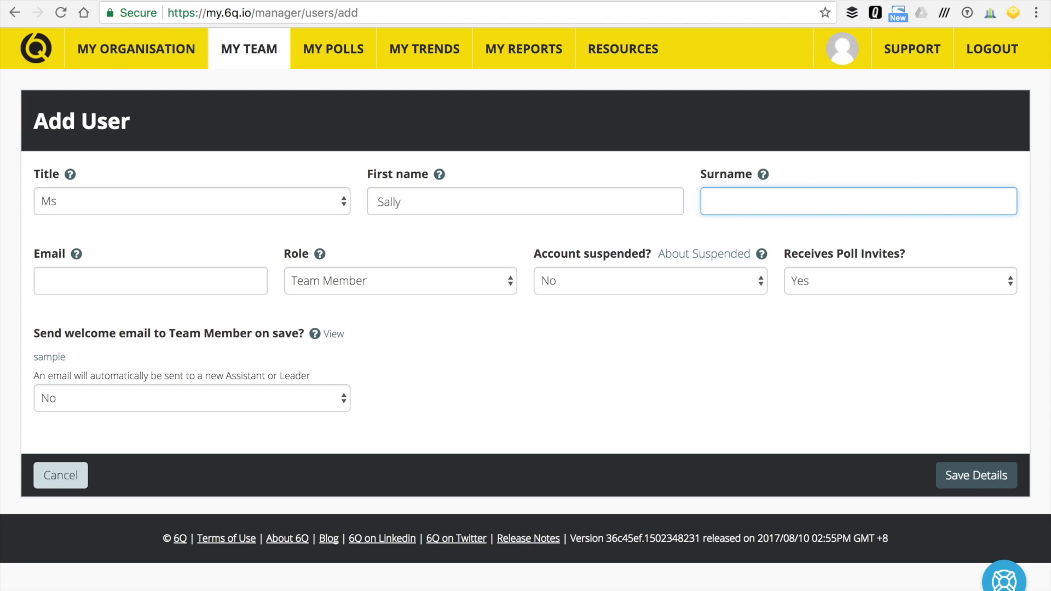
{"action": "type", "text": "Example"}
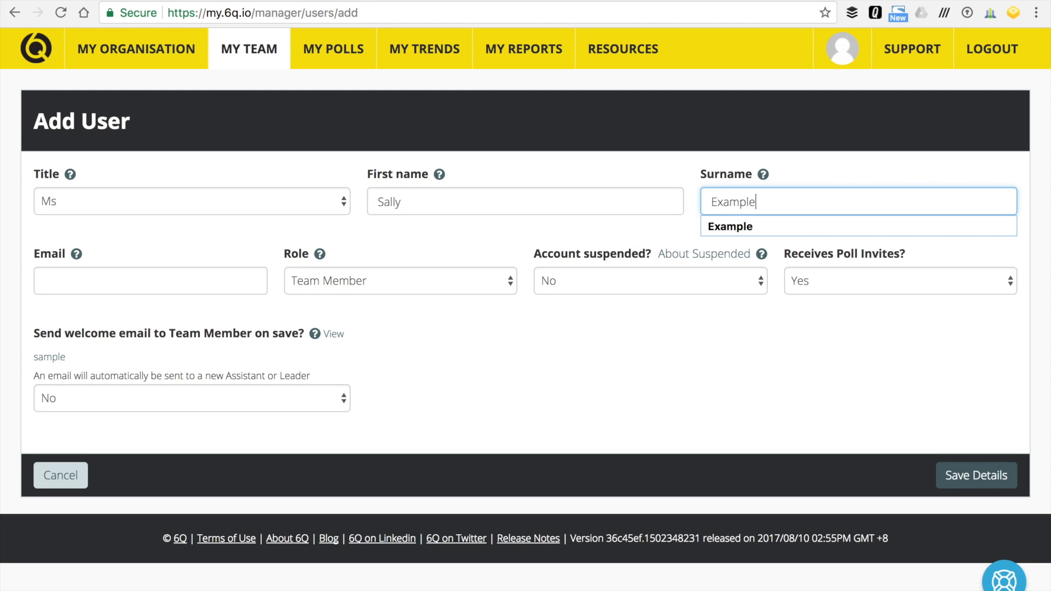
Fill in the new member's e-mail address and keep the role as Team Member
{"action": "left_click", "coordinate": [53, 284]}
{"action": "type", "text": "s"}
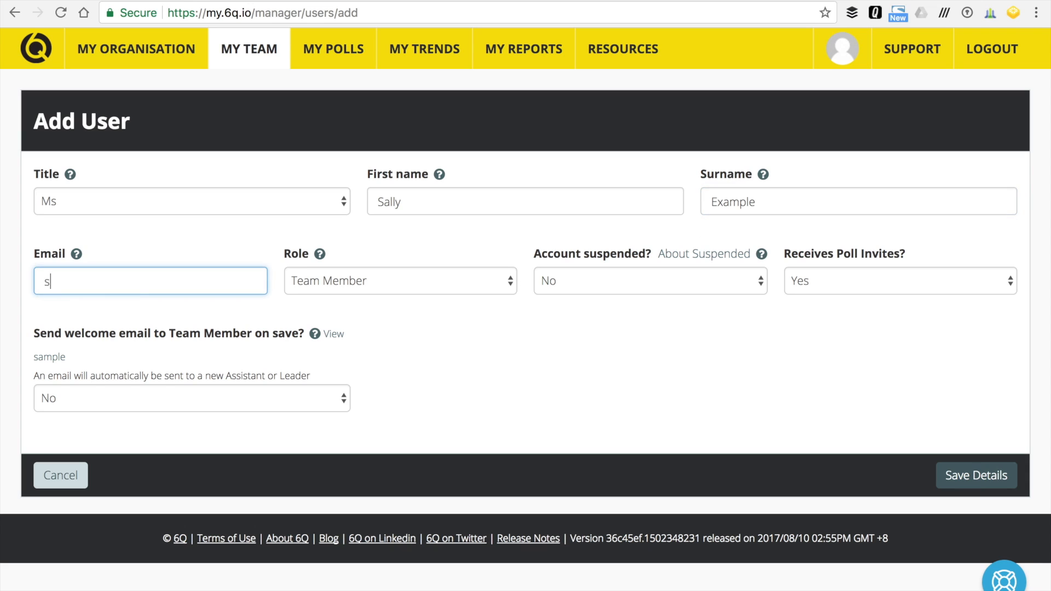
{"action": "type", "text": "ally@example.com"}
{"action": "key", "text": "Tab"}
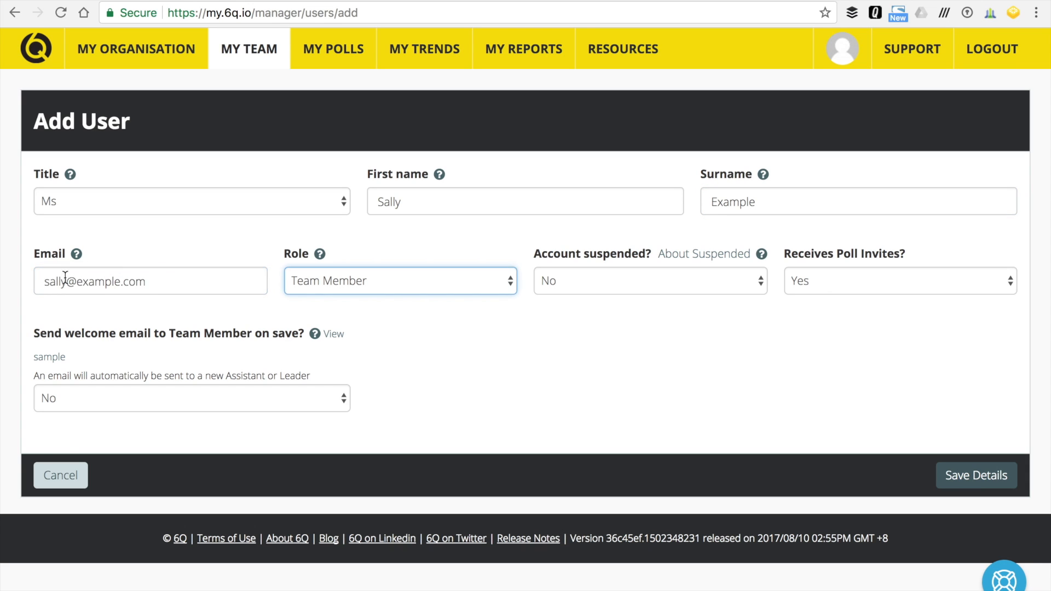
{"action": "left_click", "coordinate": [382, 284]}
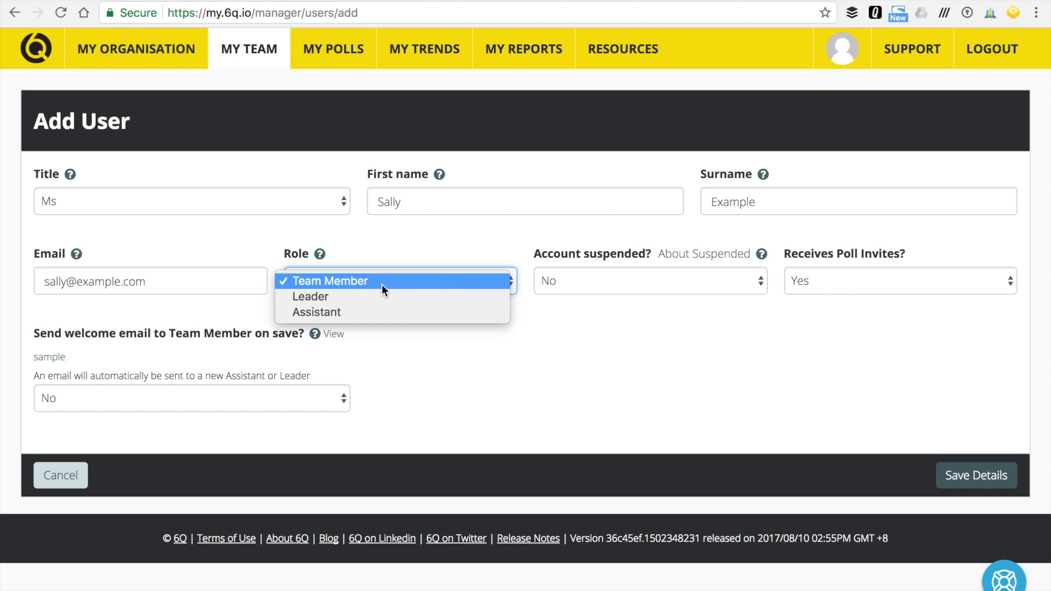
{"action": "left_click", "coordinate": [382, 284]}
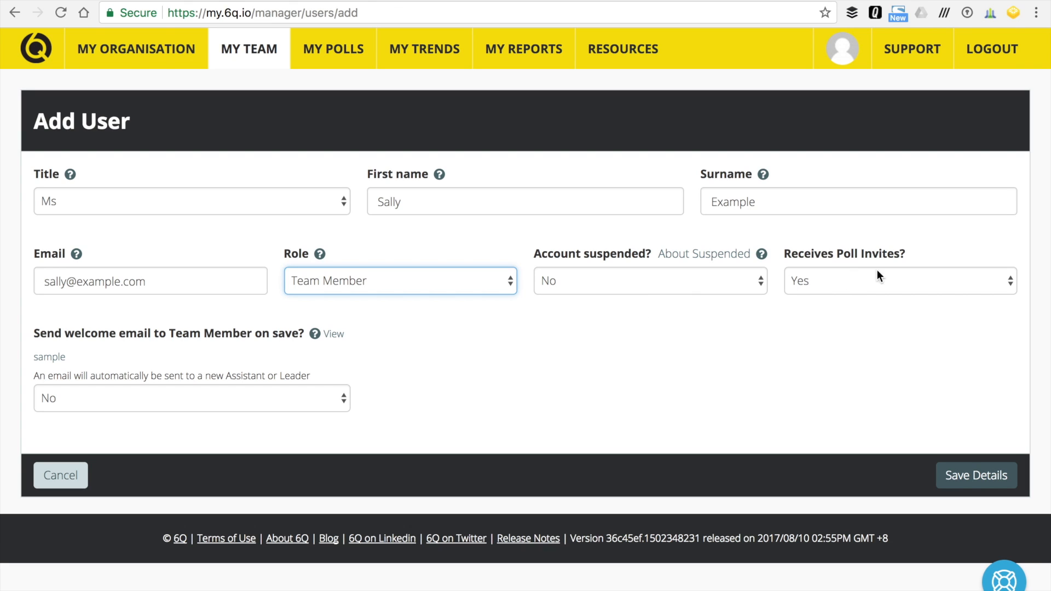
Set the welcome email on save to Yes and save the new team member's details
{"action": "left_click", "coordinate": [74, 405]}
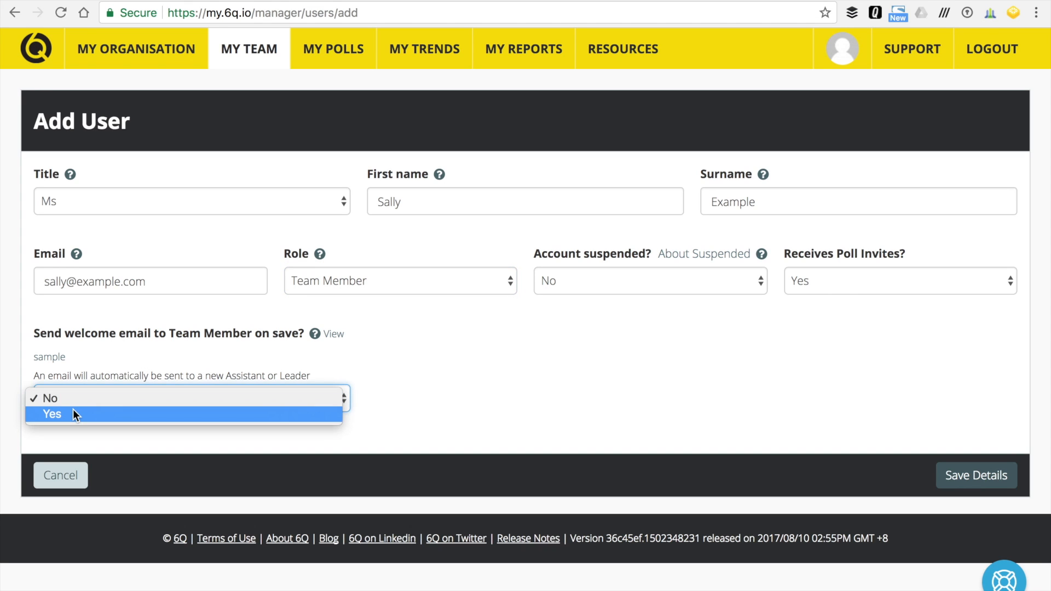
{"action": "left_click", "coordinate": [73, 415]}
{"action": "left_click", "coordinate": [476, 330]}
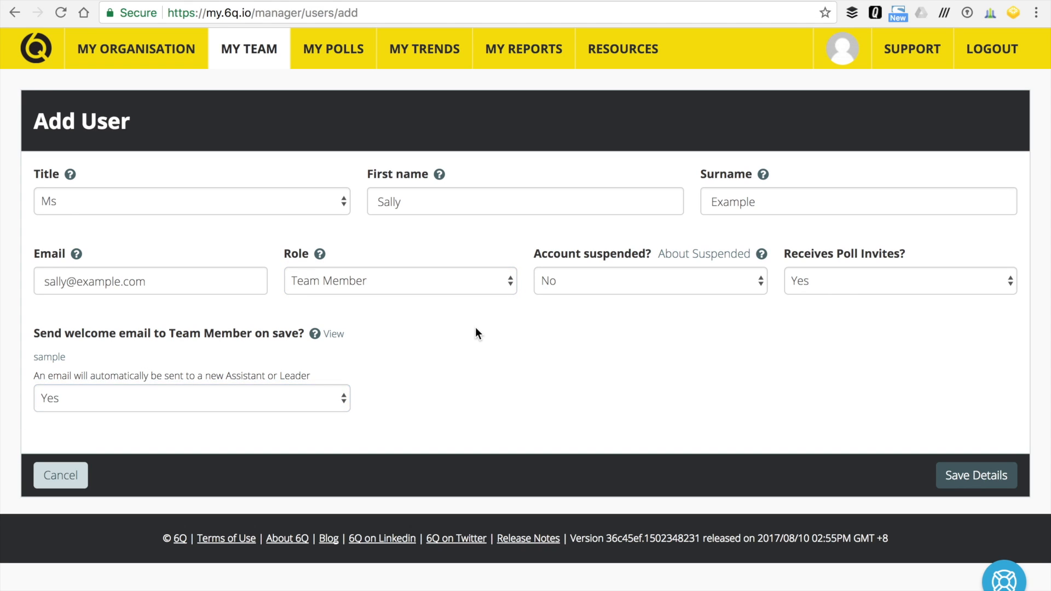
{"action": "left_click", "coordinate": [980, 480]}
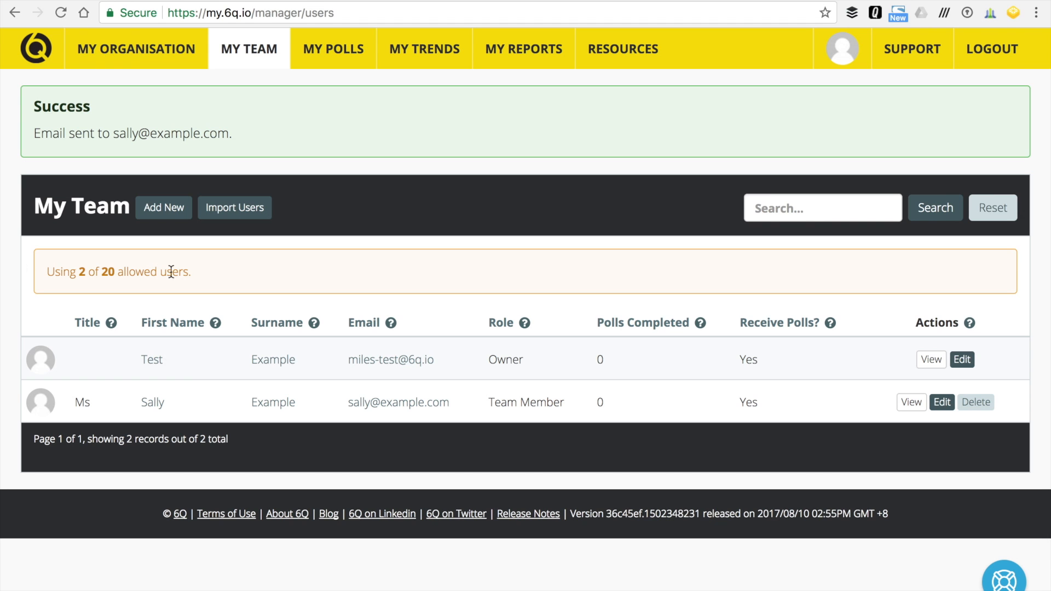
Return to the dashboard and dismiss the notice about the first scheduled poll invite
{"action": "left_click", "coordinate": [34, 54]}
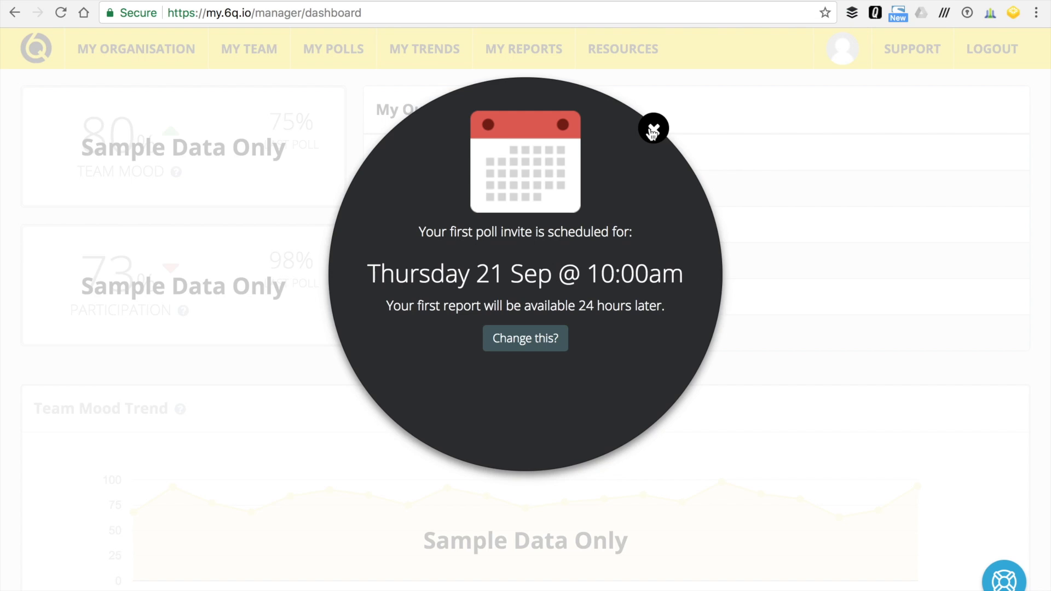
{"action": "left_click", "coordinate": [652, 130]}
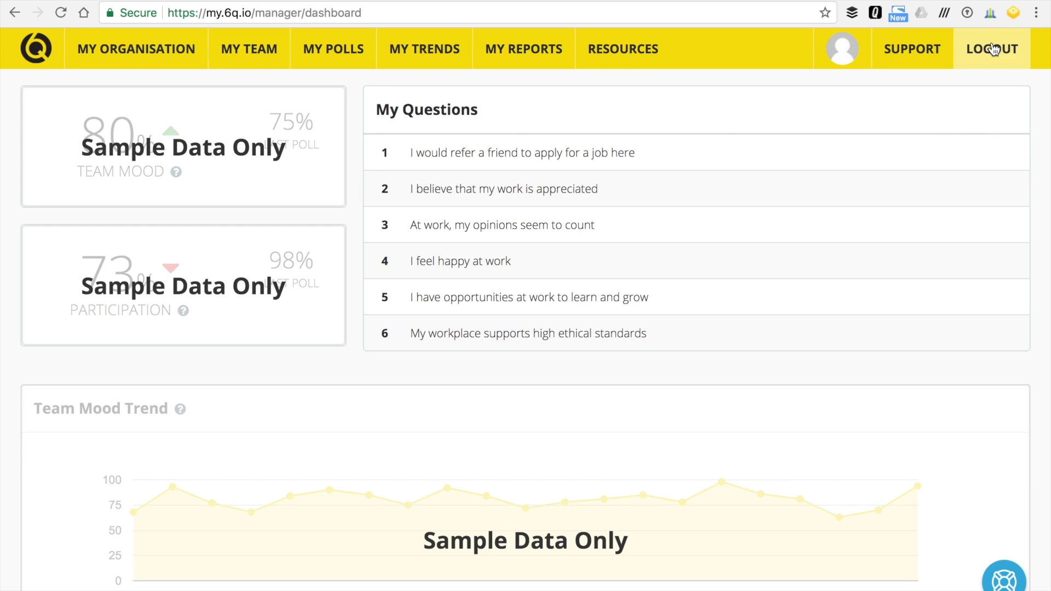